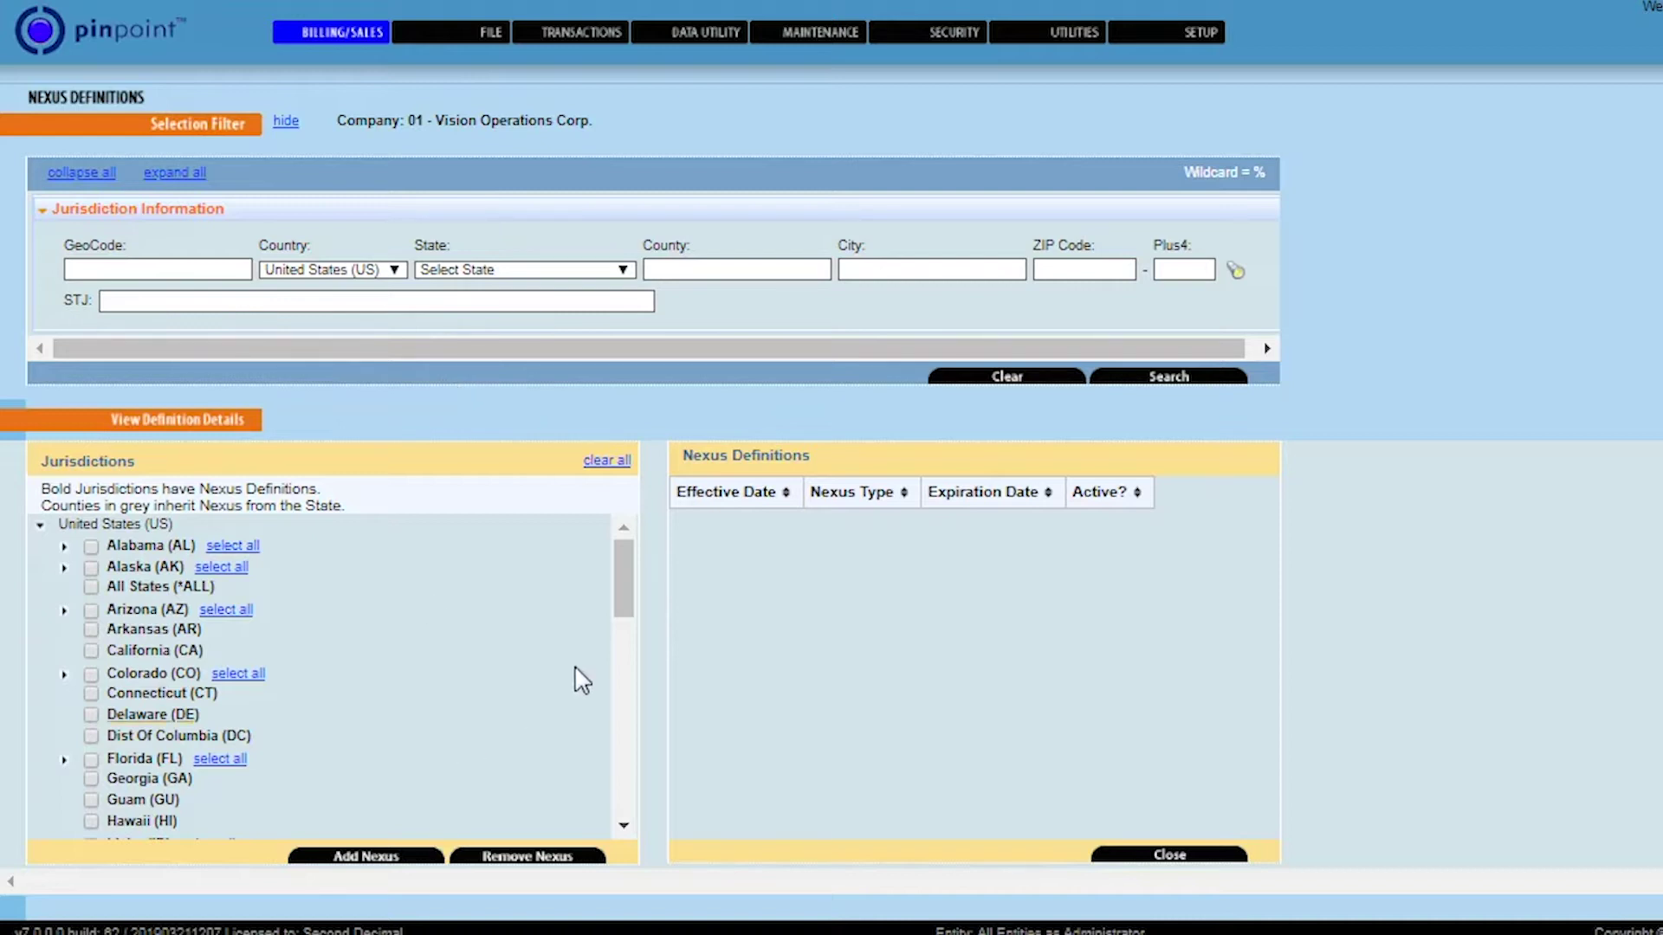
Review the state nexus definitions and the tax code mapping of the CONSULTING line in the Goods & Services Matrix
mouse_move(623, 559)
mouse_down()
mouse_move(594, 810)
mouse_move(606, 572)
mouse_up()
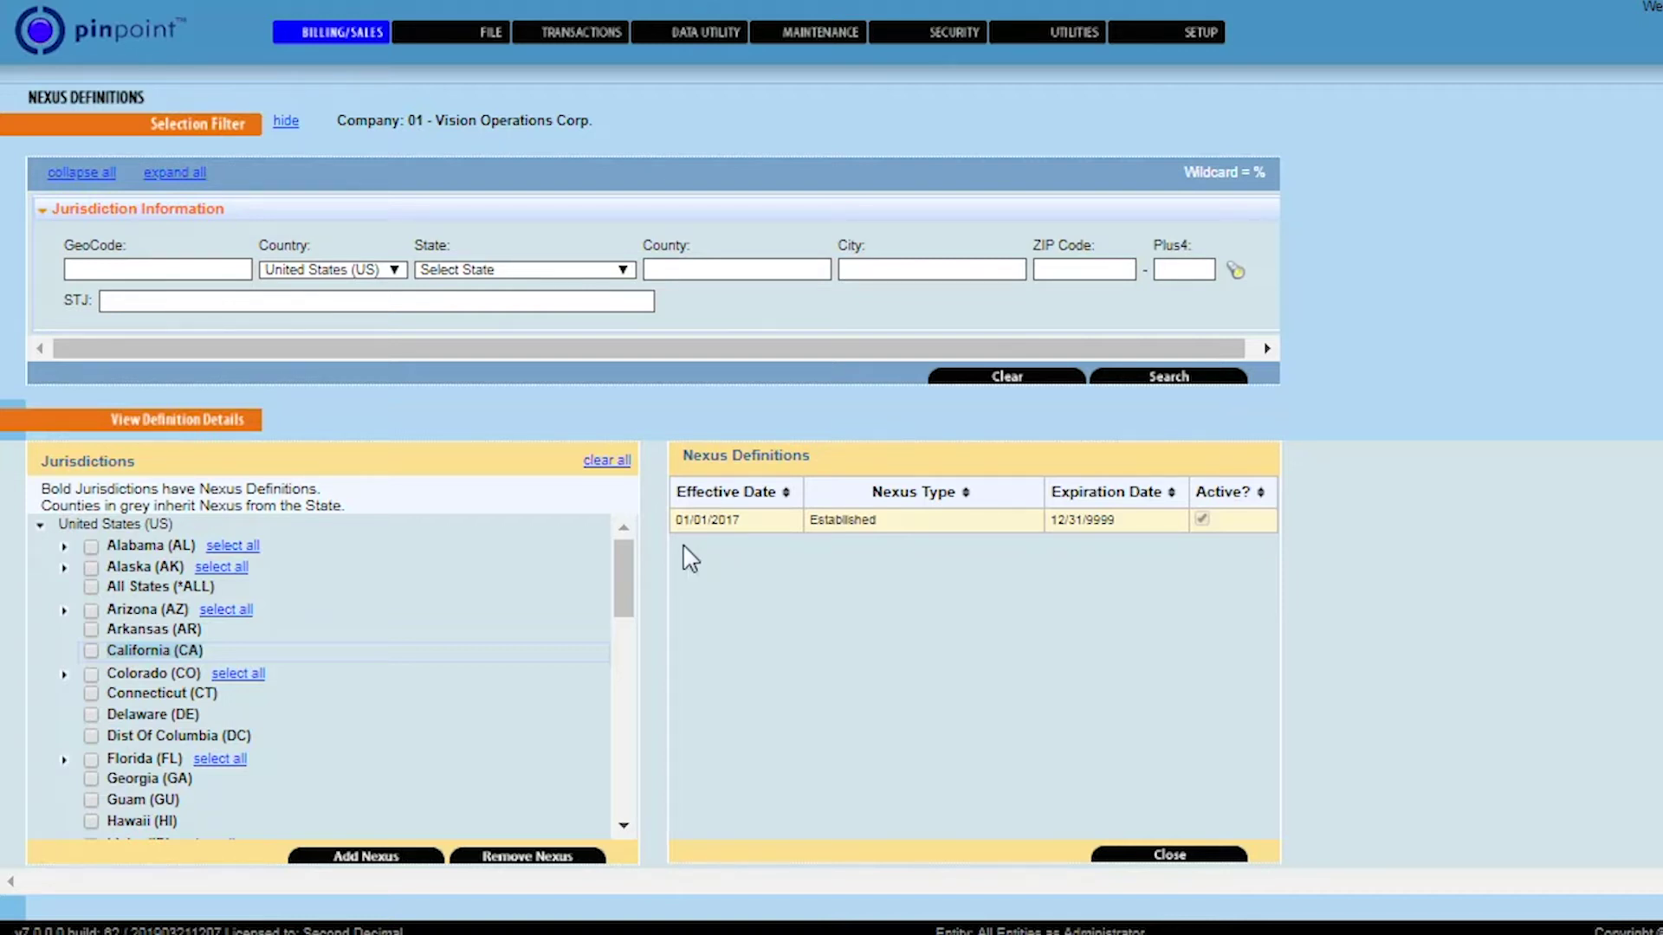
mouse_move(819, 35)
click(819, 65)
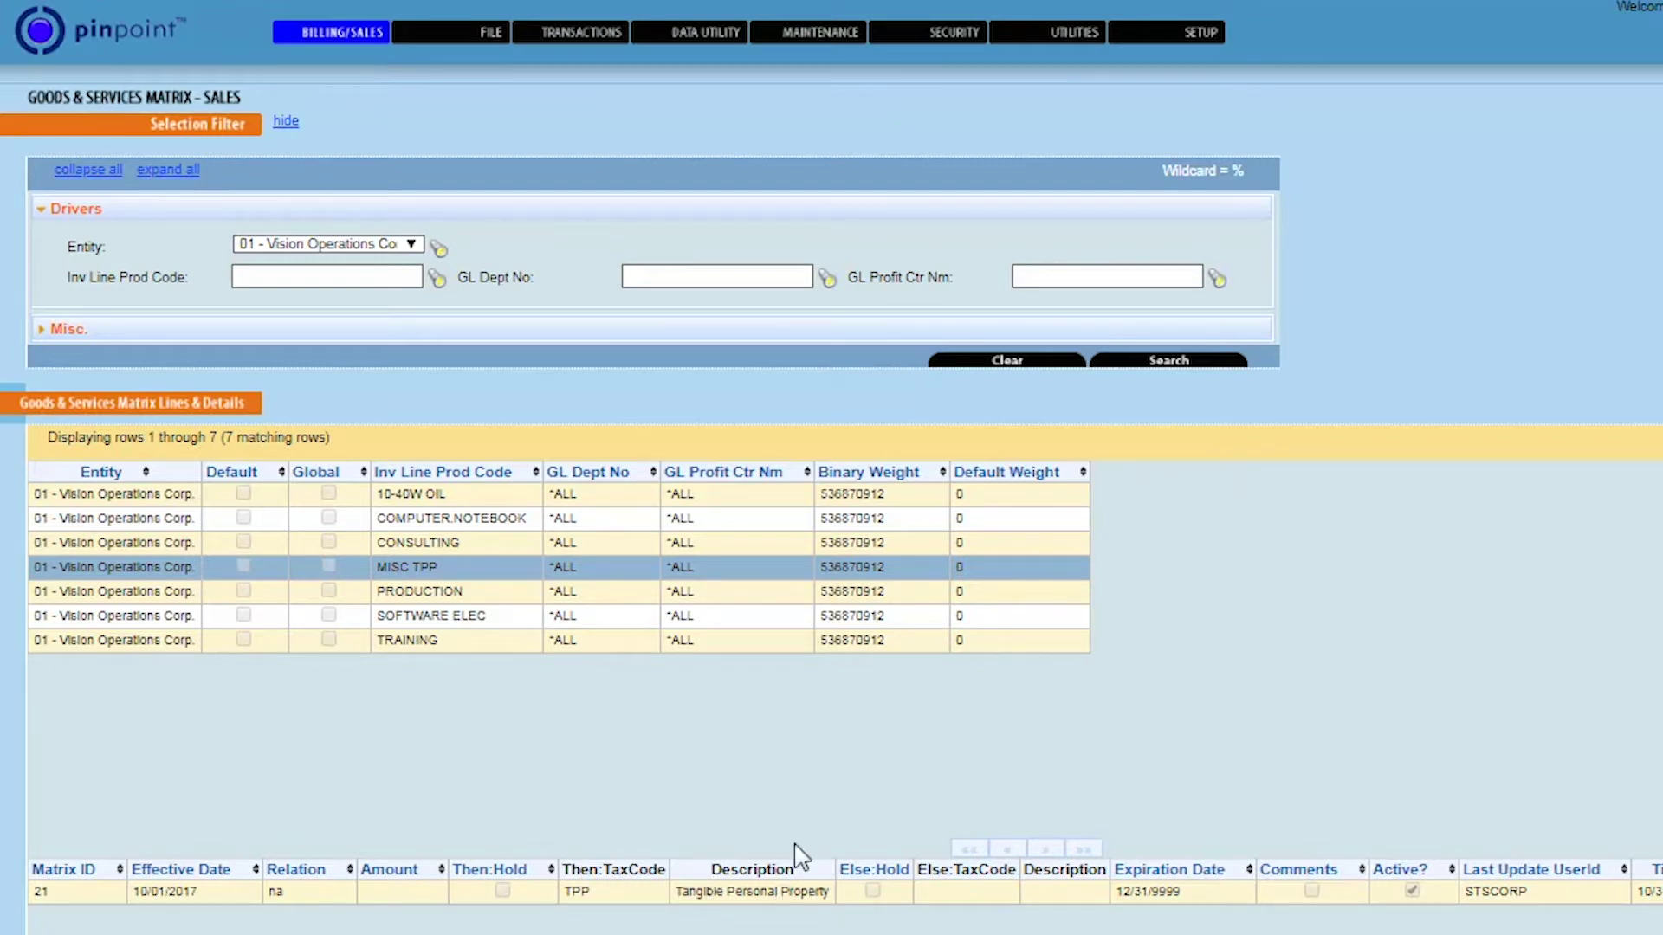
click(397, 543)
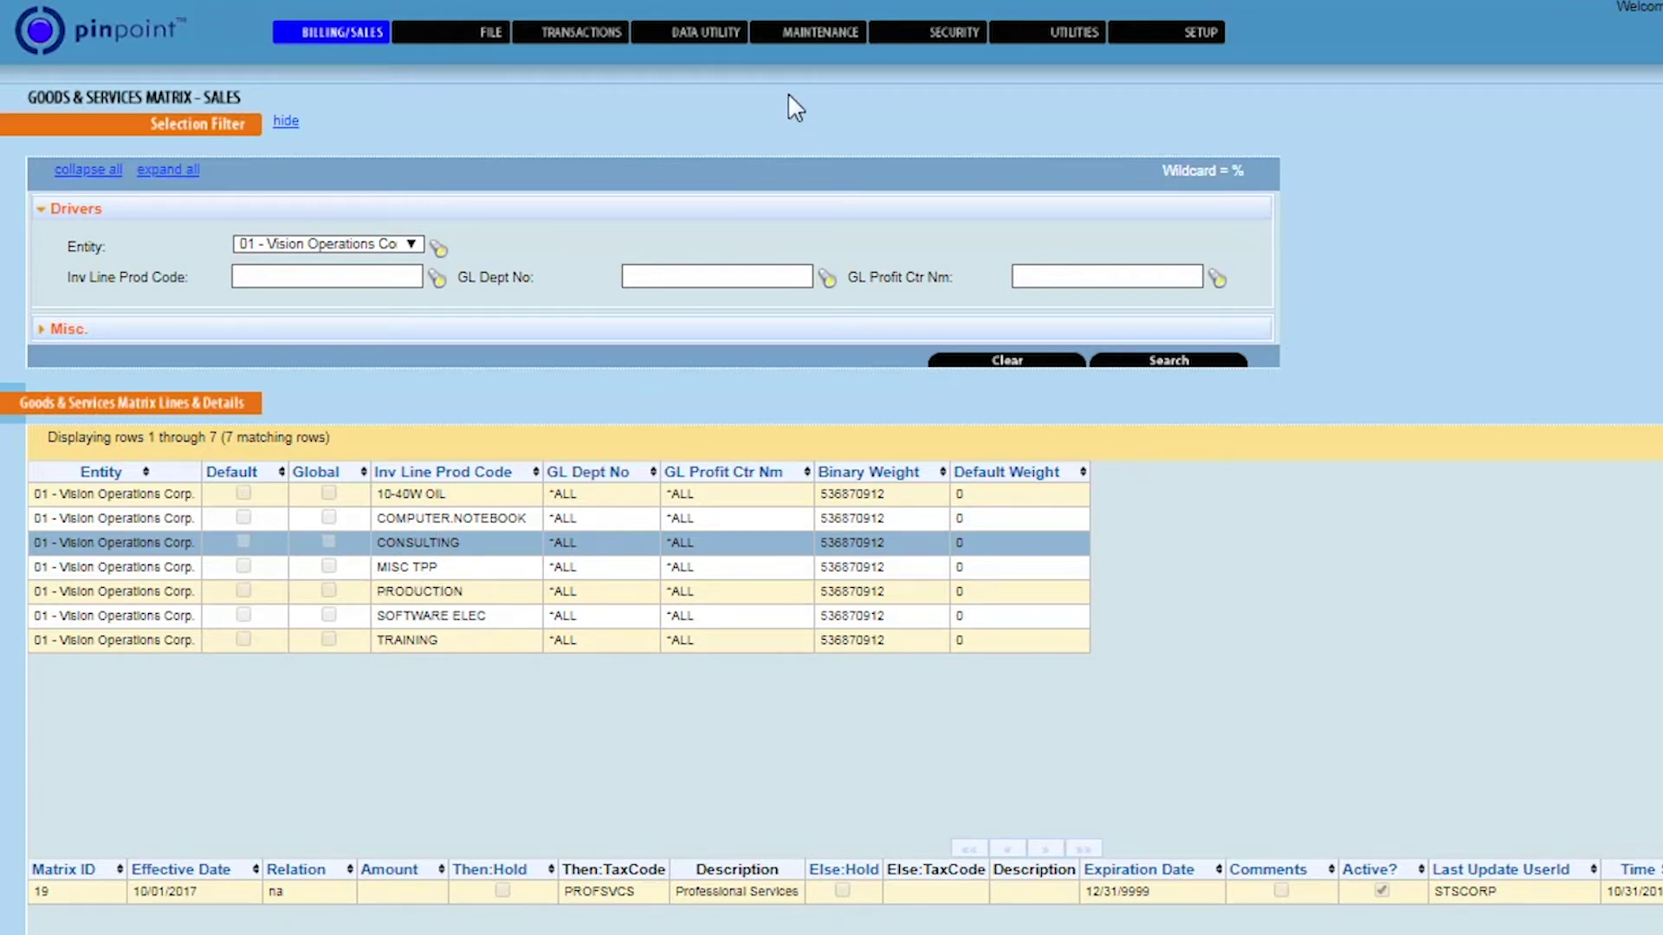
Examine the state-level taxability rules of the TPP and PROFSVCS tax codes
mouse_move(805, 36)
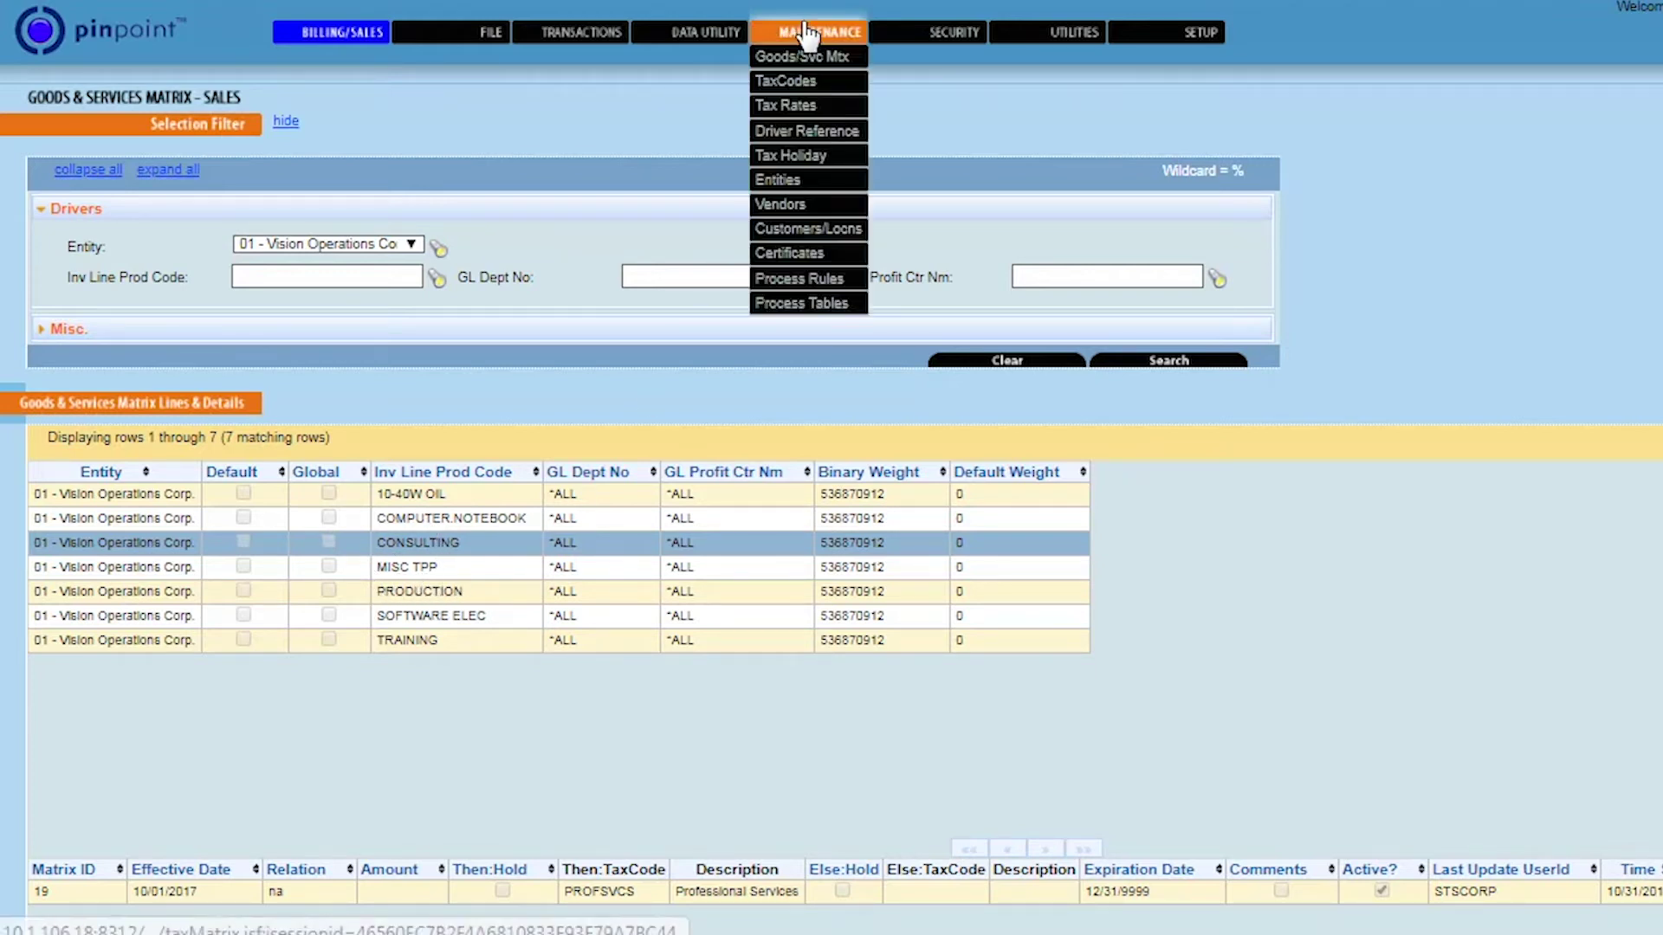
click(786, 83)
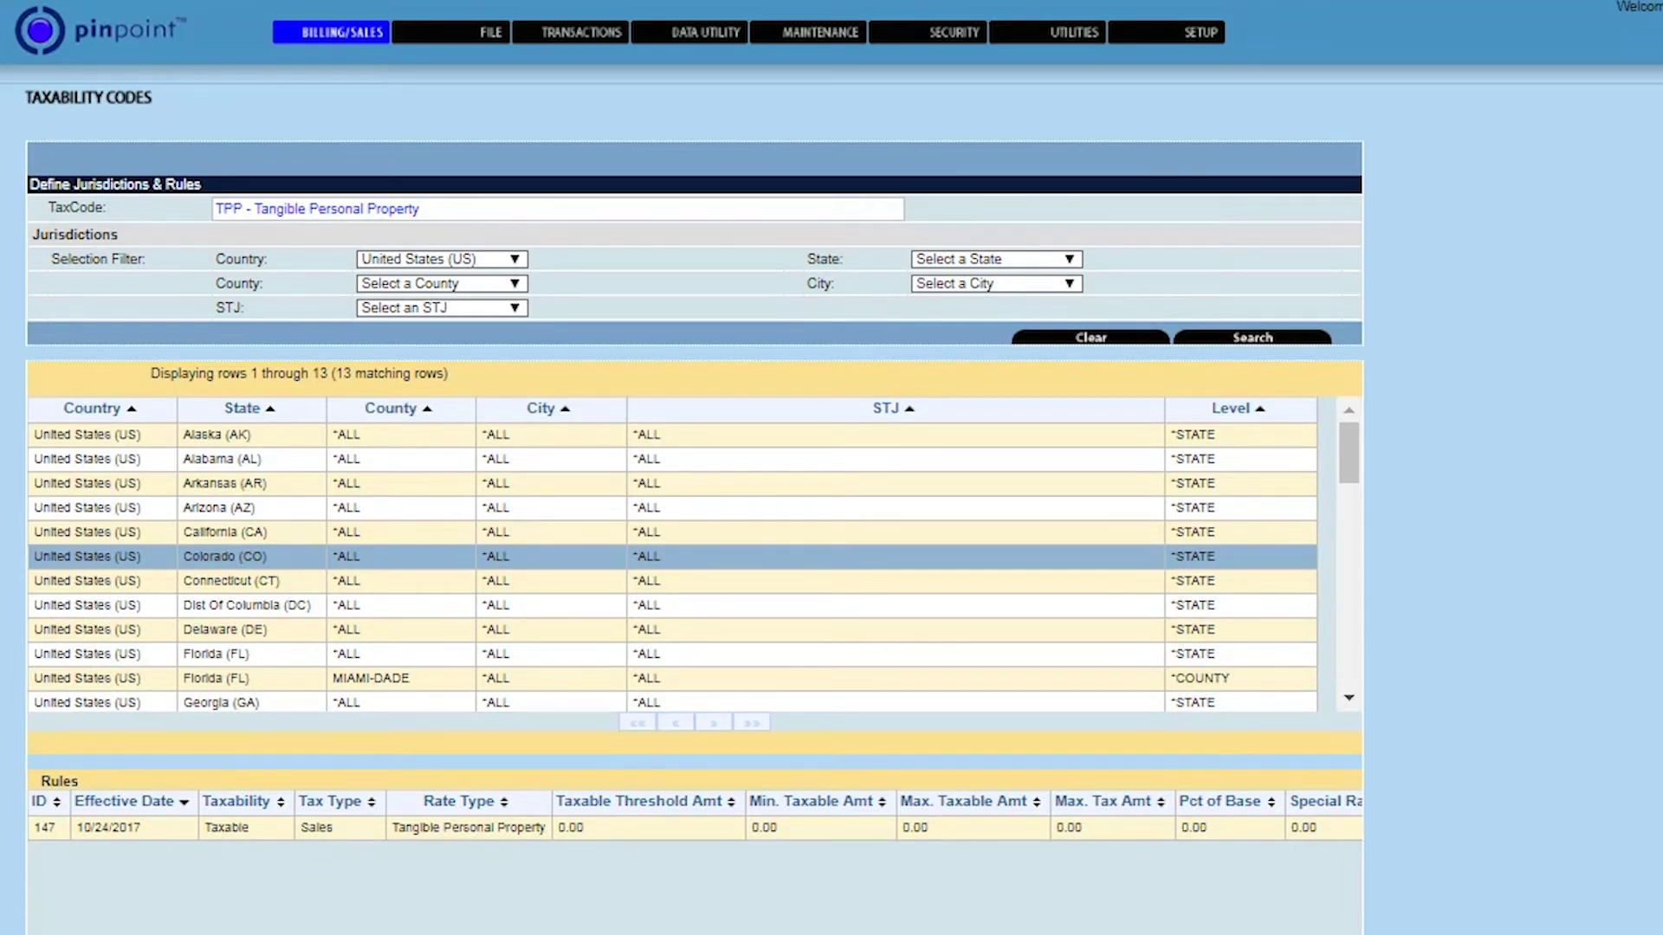
scroll(693, 520, down, 3)
click(1263, 892)
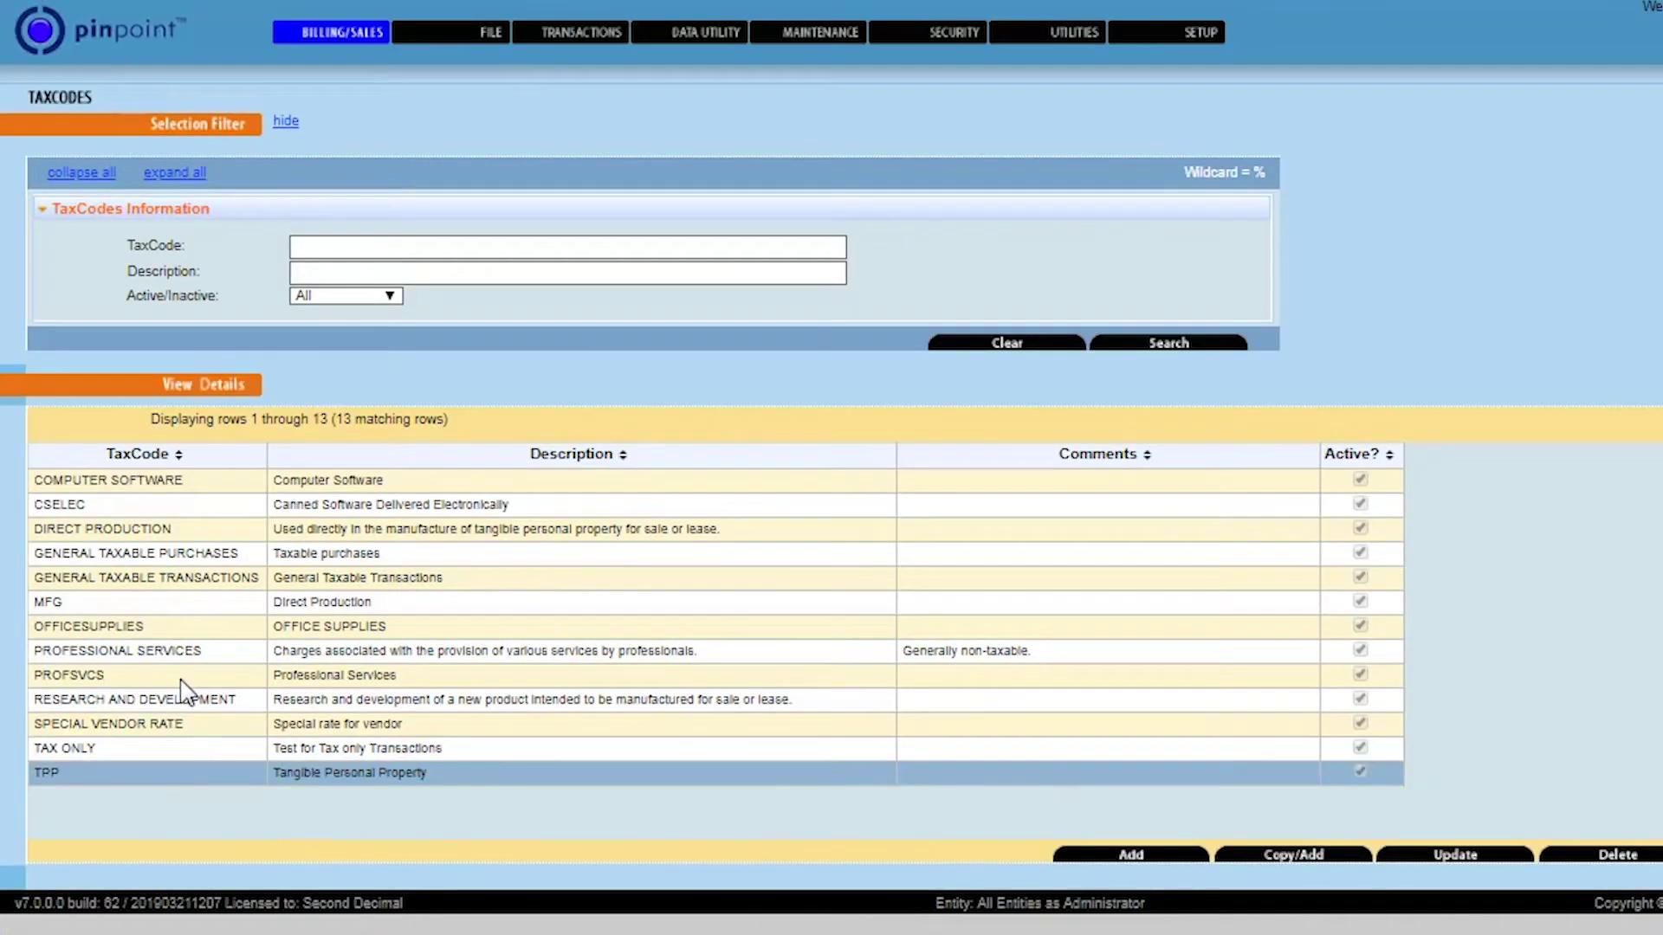
click(147, 680)
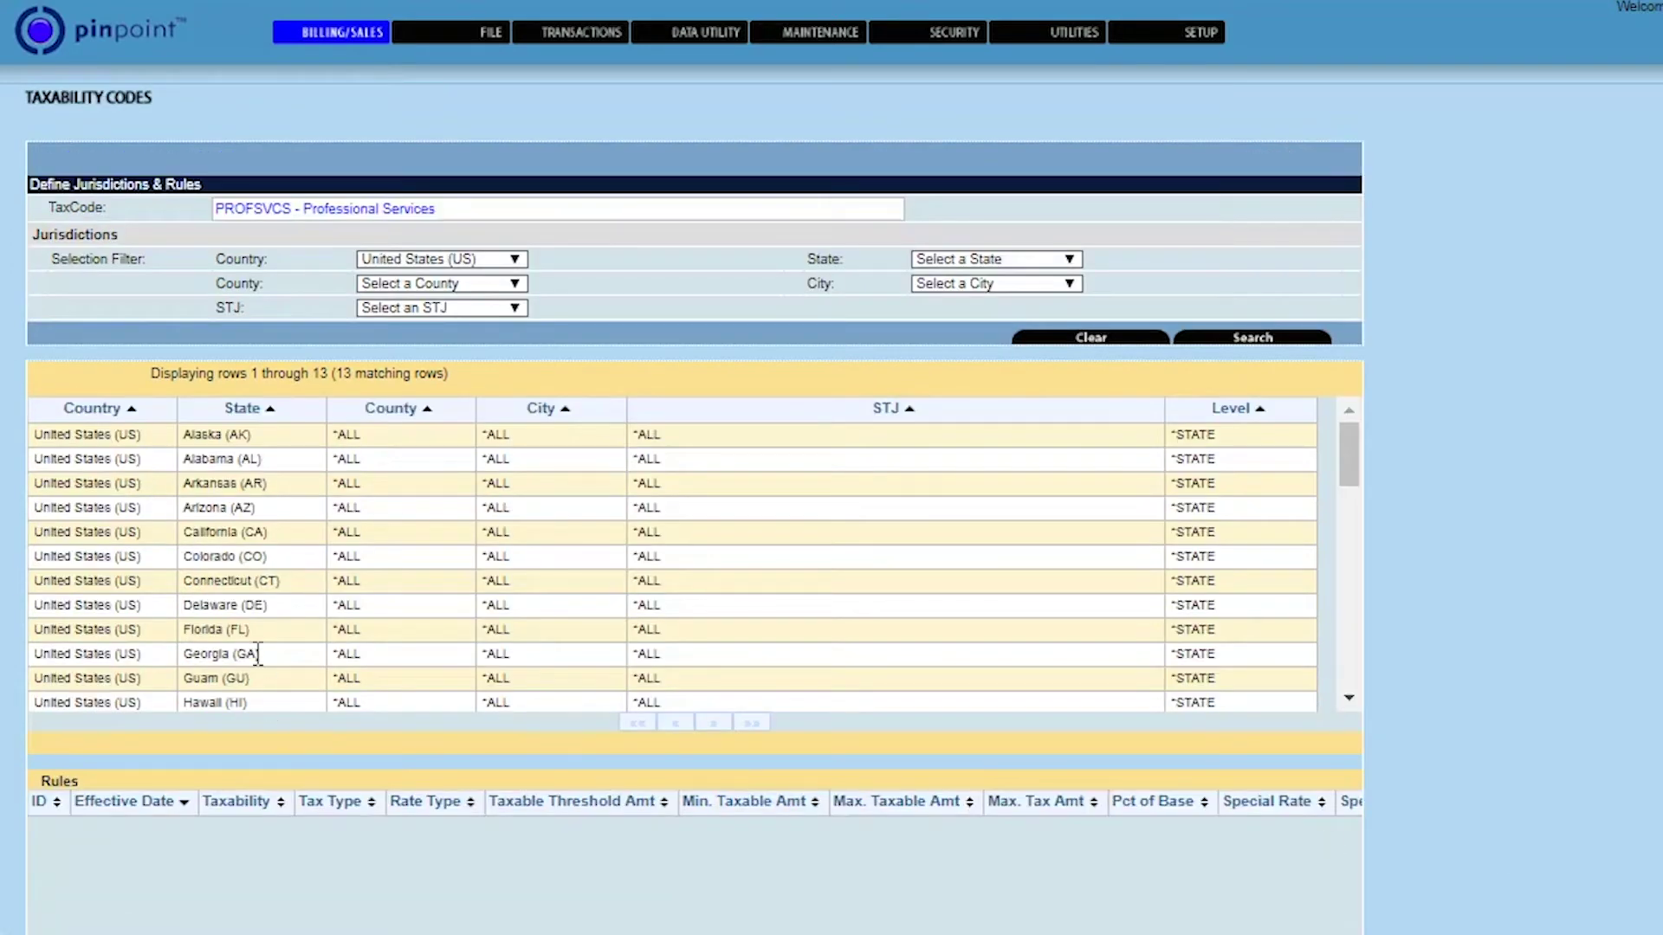
click(241, 636)
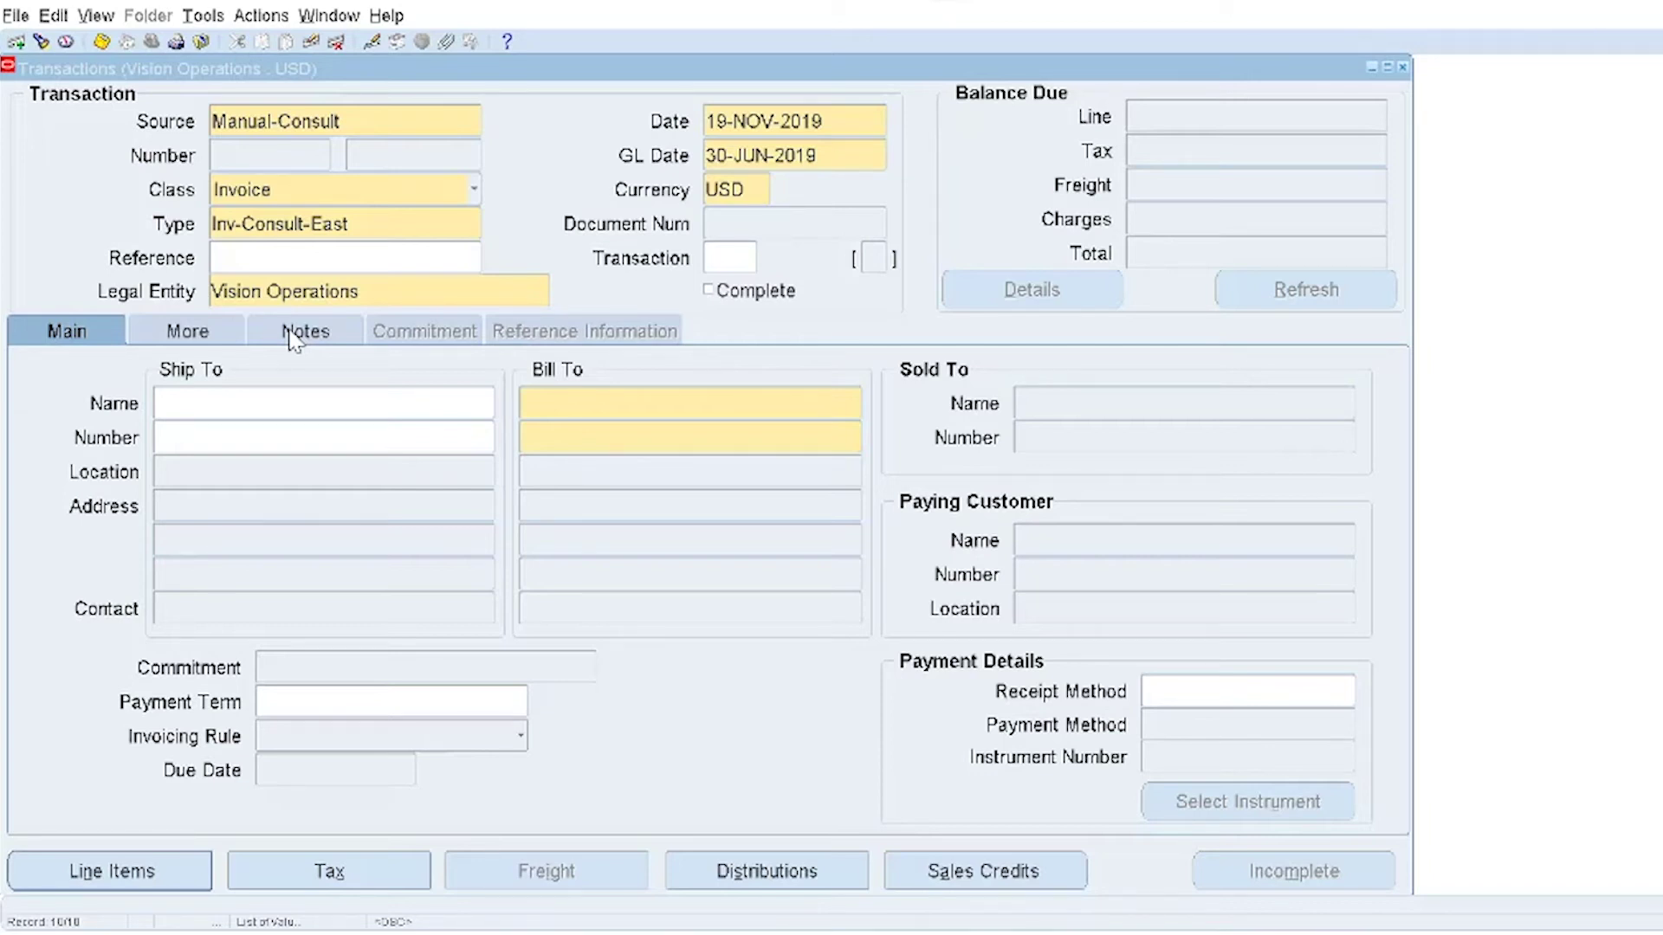
In the Oracle Transactions form, set the invoice's bill-to customer to Big 4 Rental and enter that customer's number under Ship To
click(580, 407)
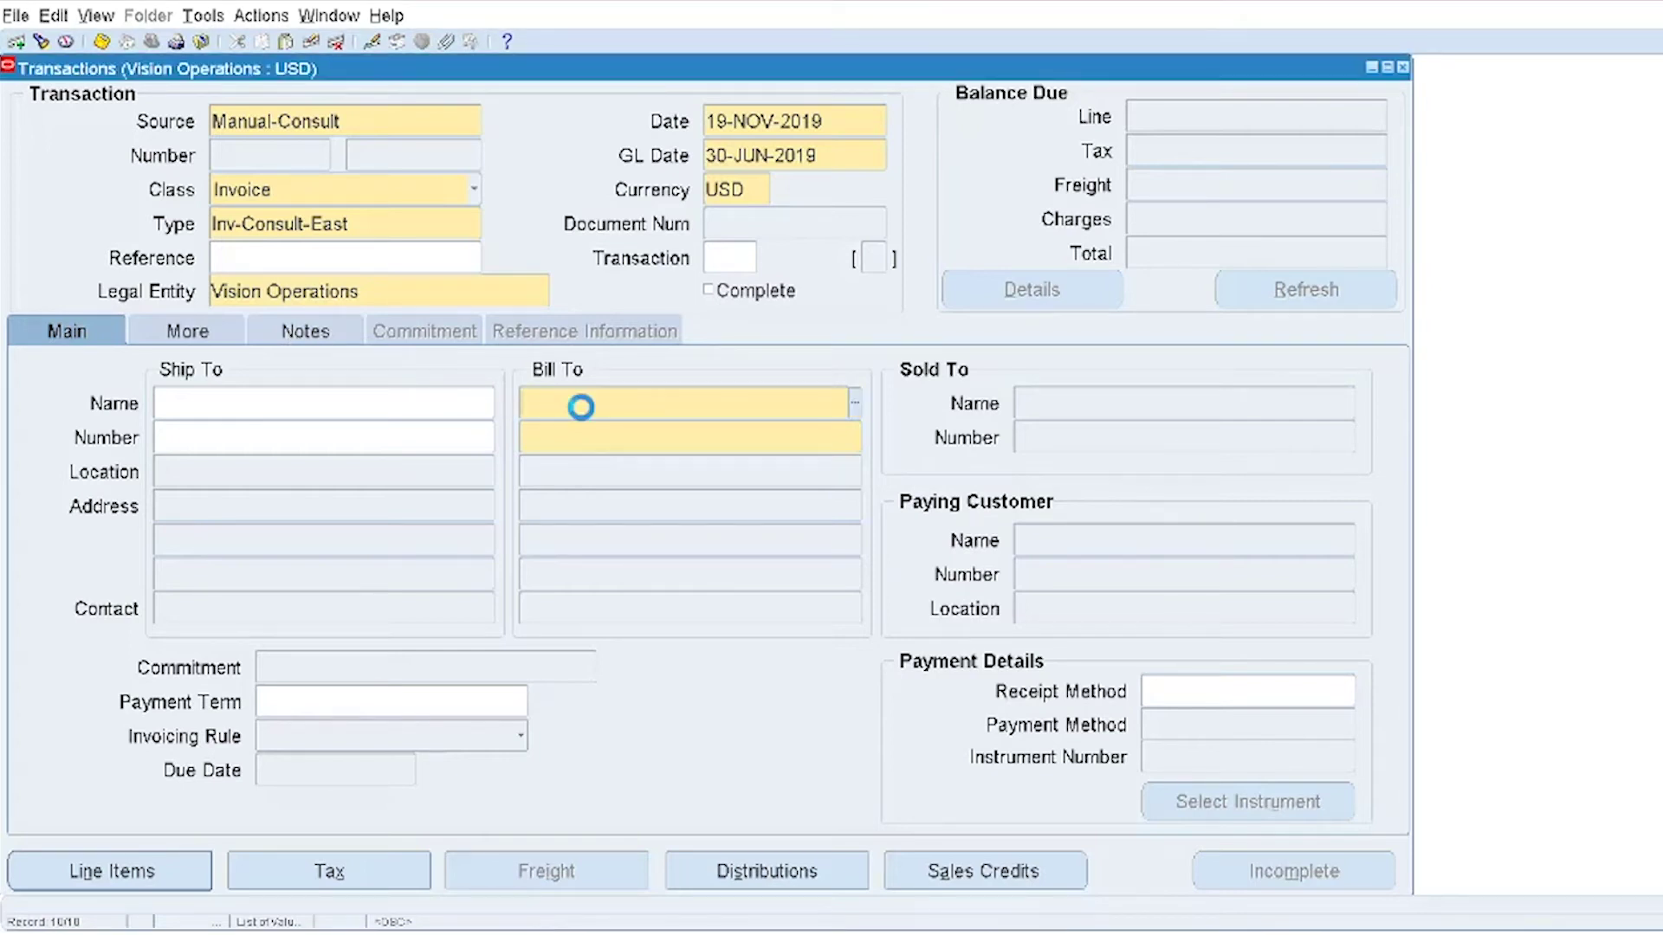
text(big 4 ental)
key(Tab)
click(176, 440)
text(1080)
key(Tab)
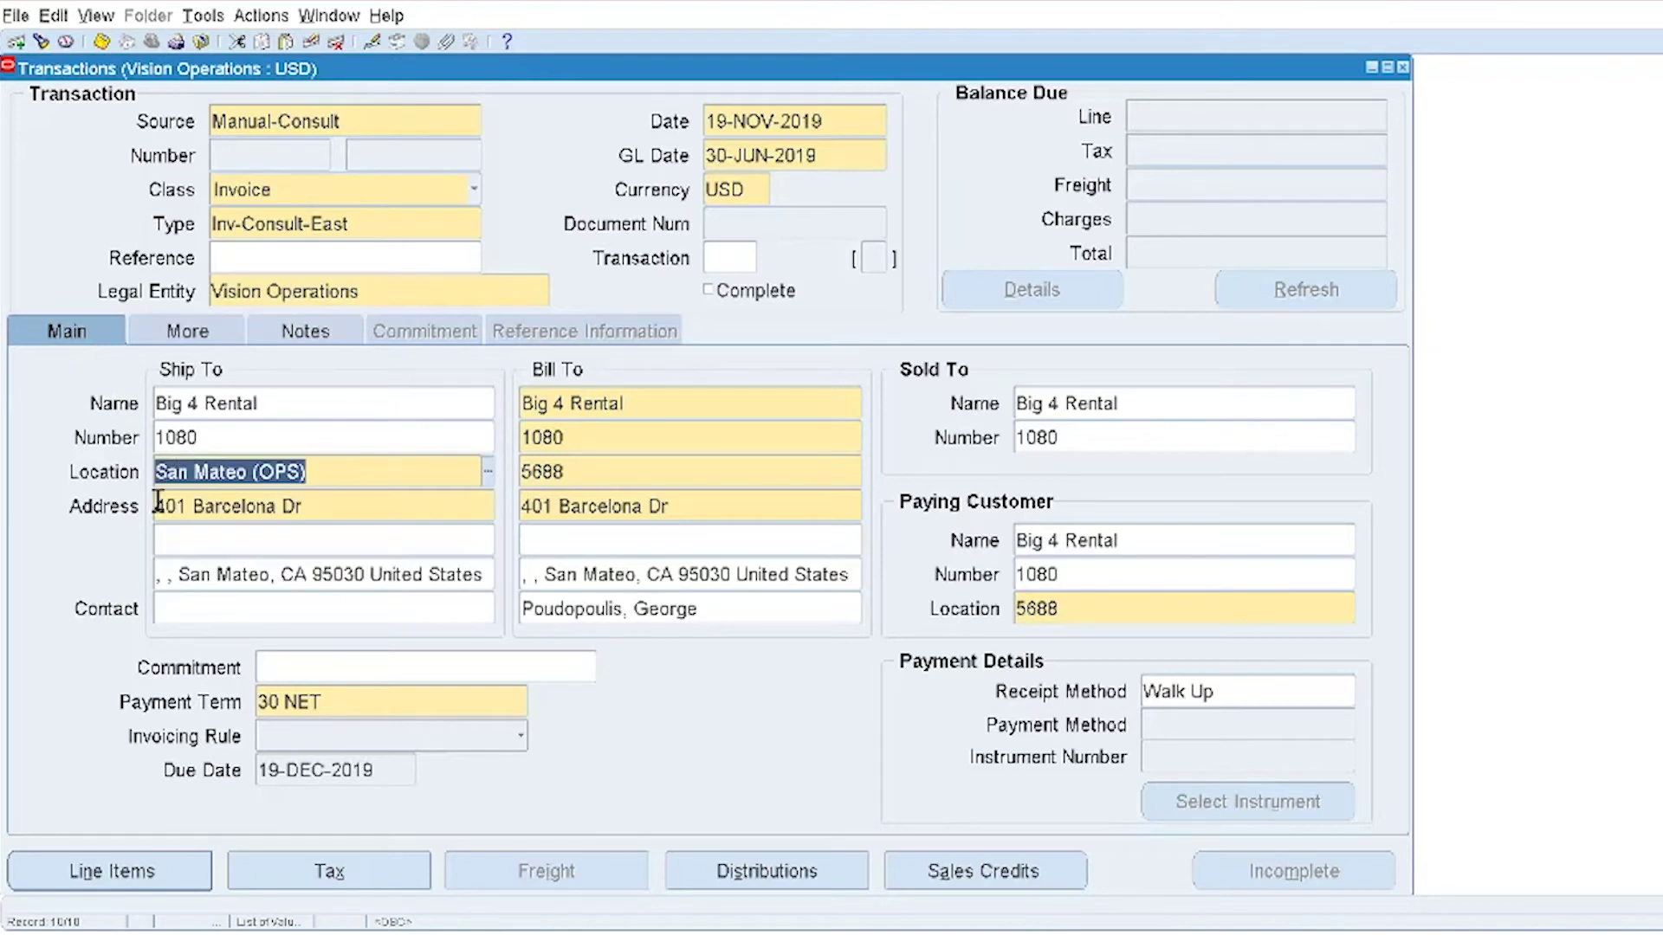
Add an invoice line for the item MISC TPP with a quantity of 1
click(121, 873)
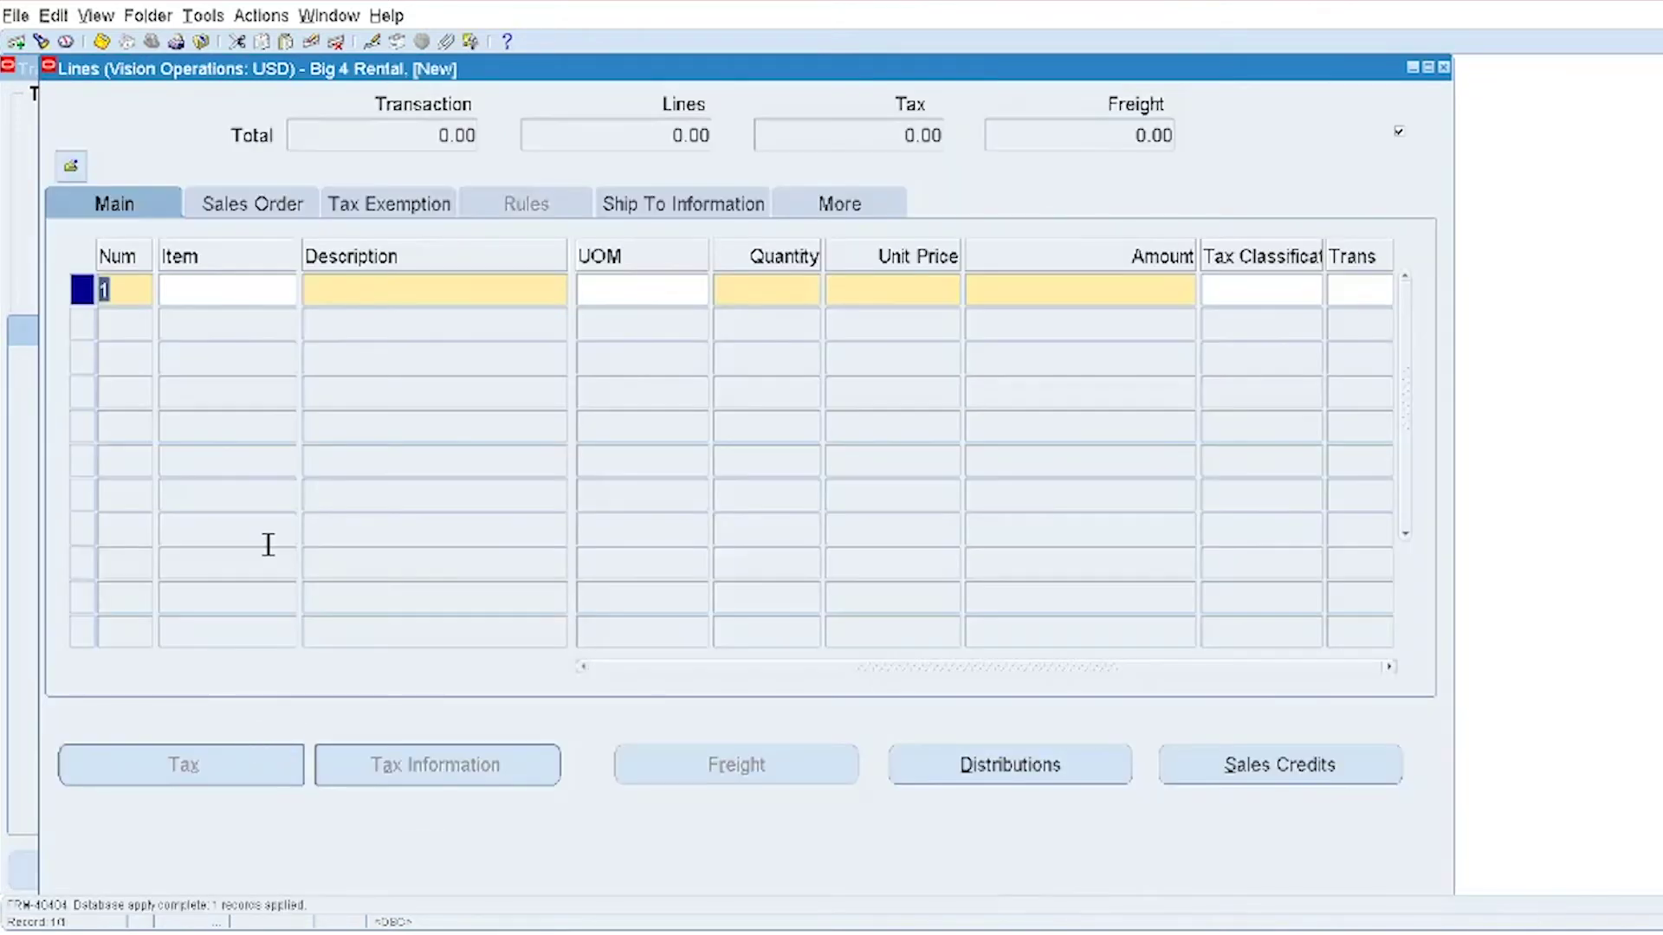
click(232, 299)
text(TR)
key(BackSpace)
key(BackSpace)
text(MIS)
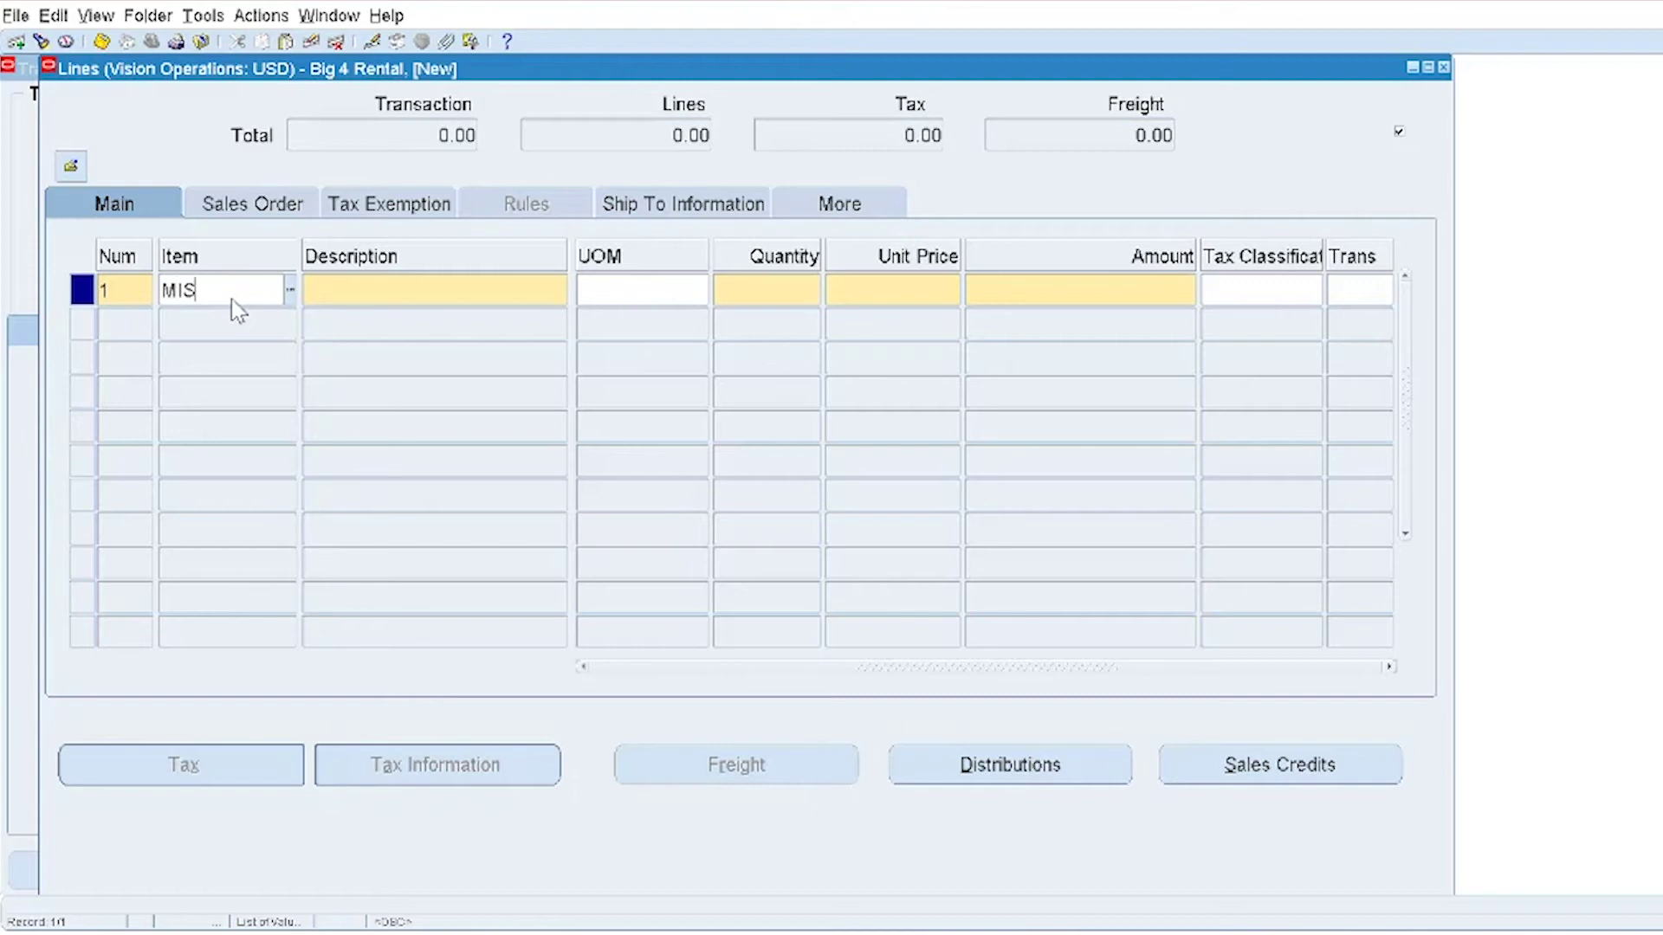
text(C TPP)
key(Tab)
key(Tab)
key(Tab)
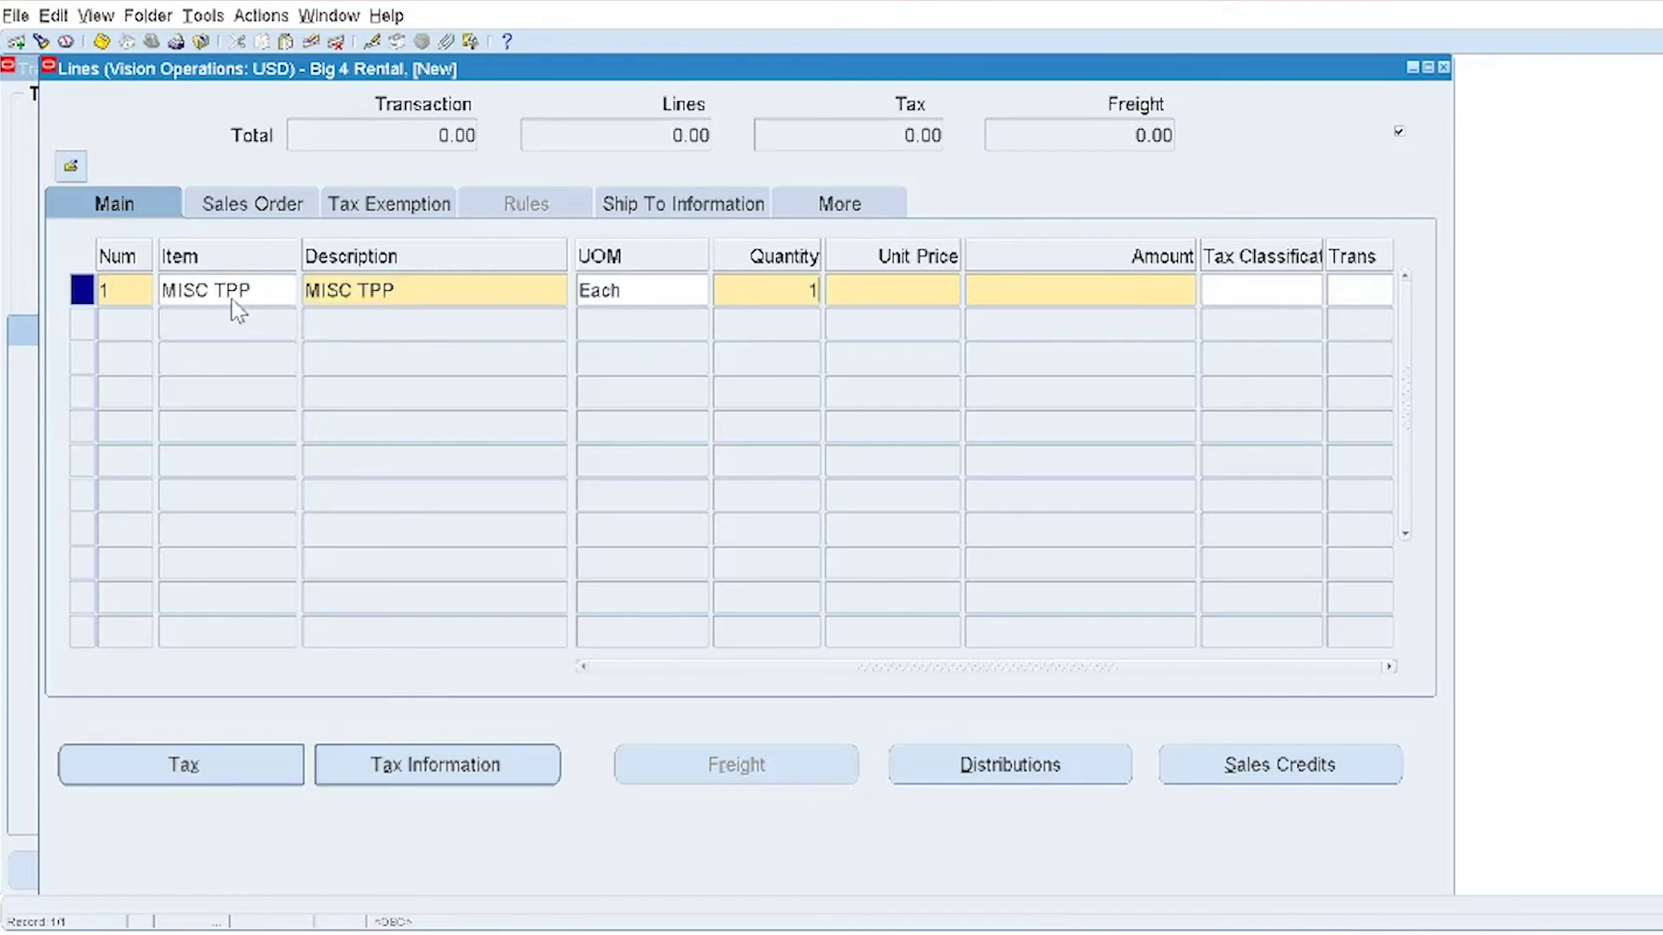
Set the MISC TPP line's unit price to 1000 and save the invoice line
key(Tab)
text(1000)
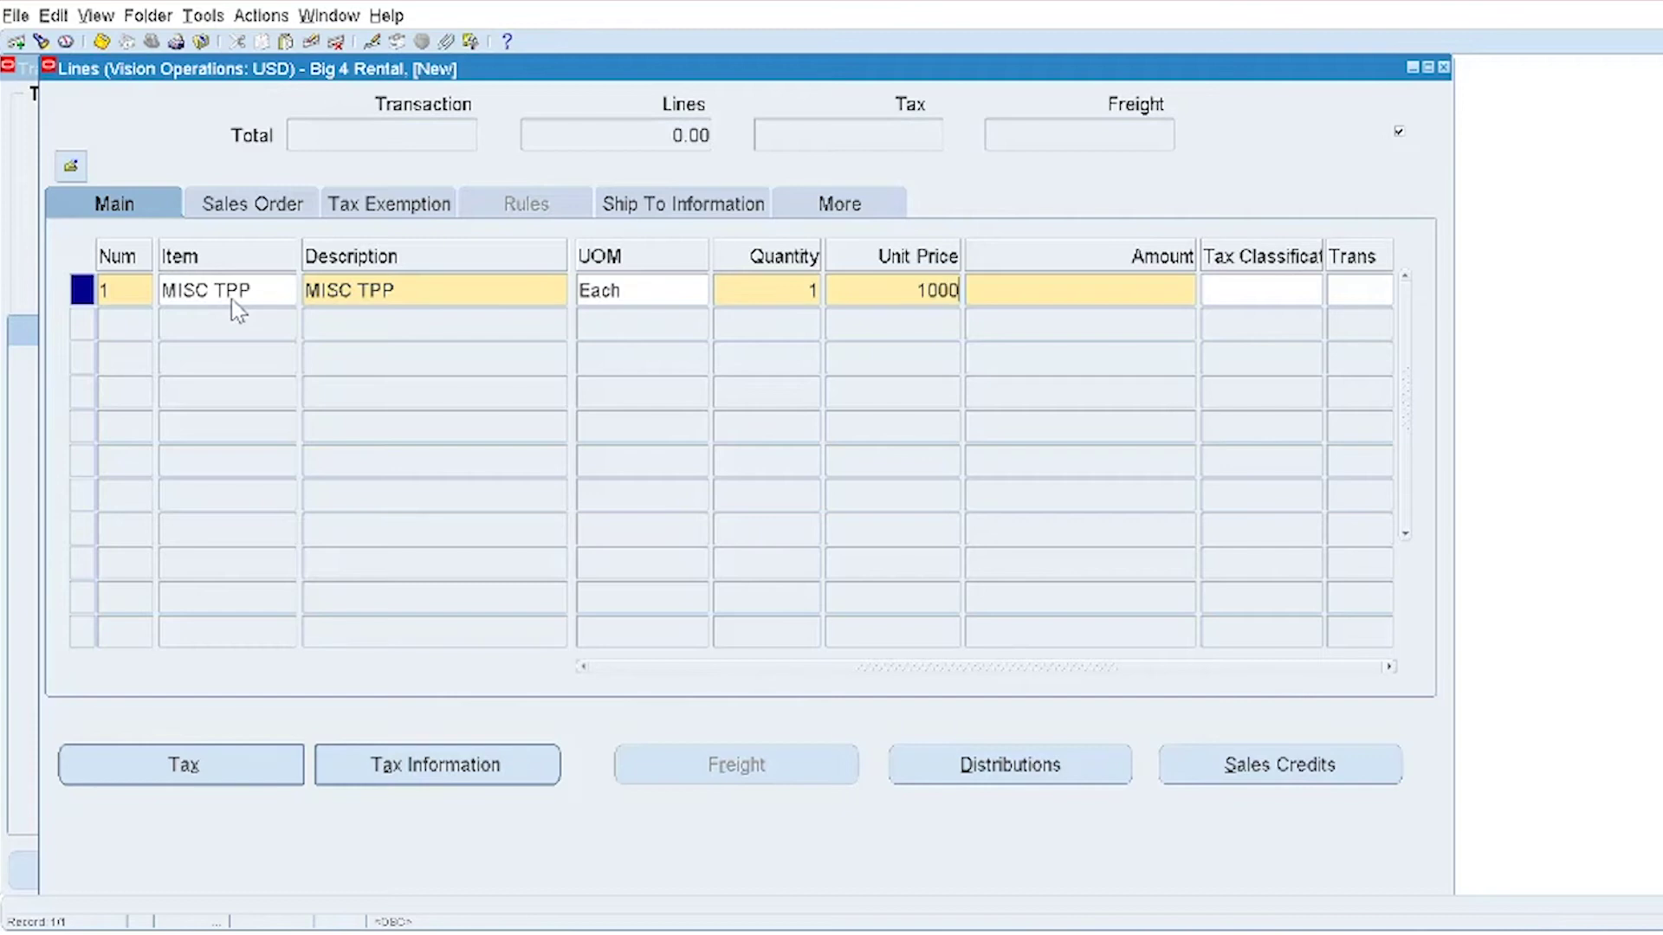
click(13, 11)
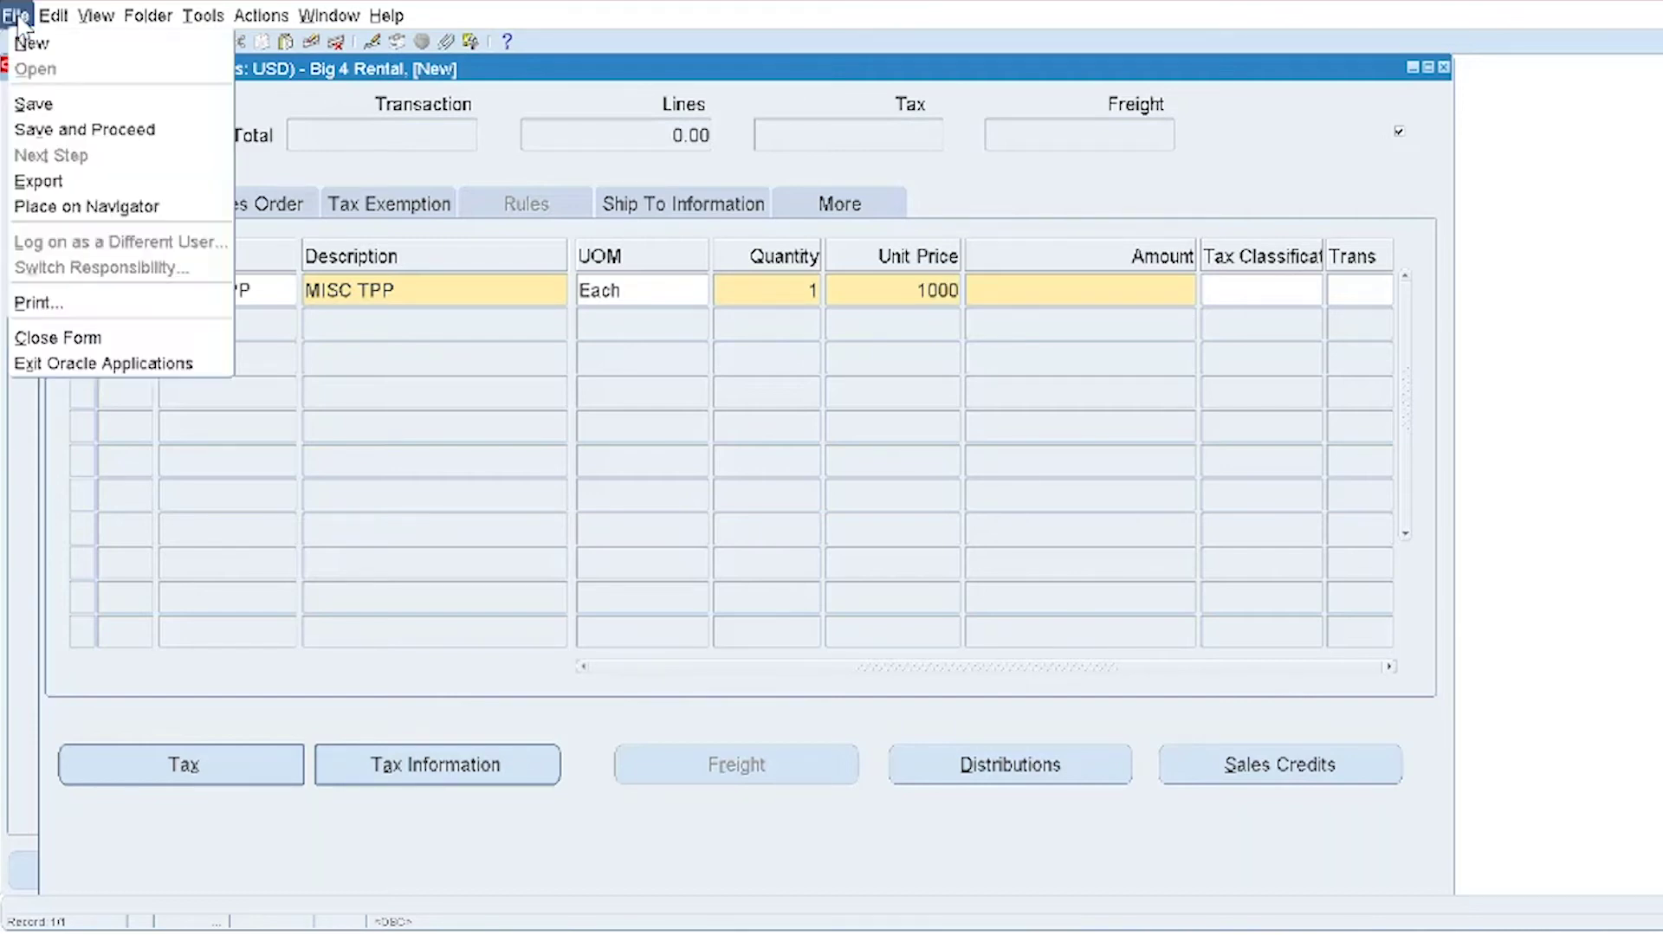
click(31, 107)
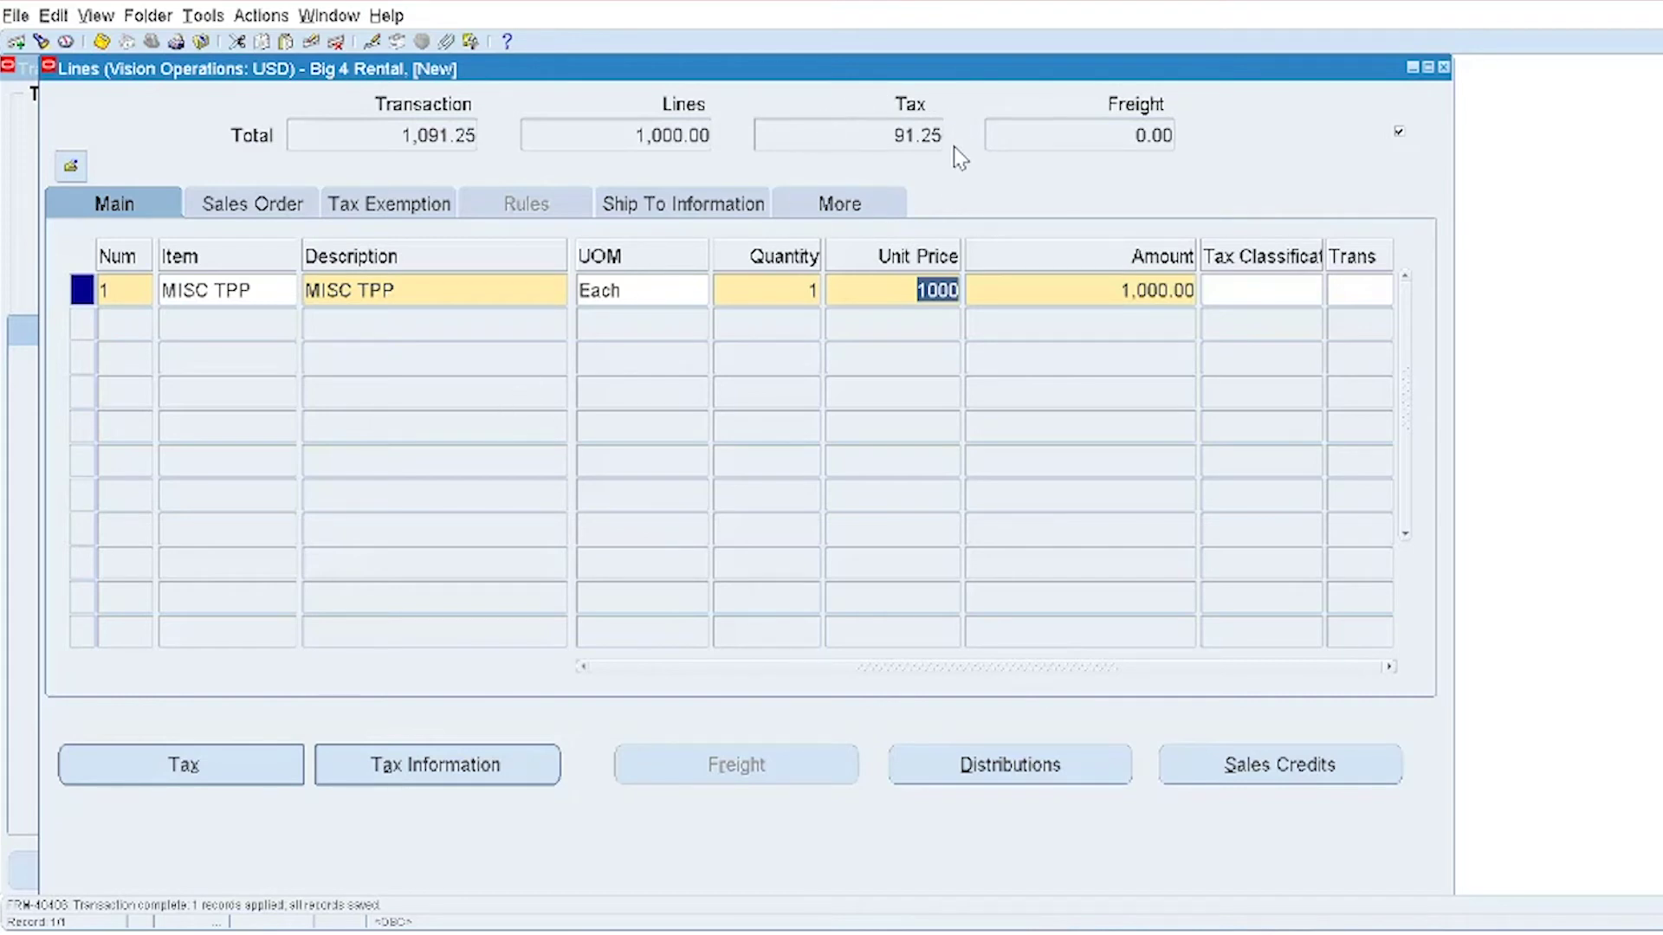
Examine the rates, tax amounts and legal justification texts in the MISC TPP line's detail tax lines, and close the invoice lines
click(185, 763)
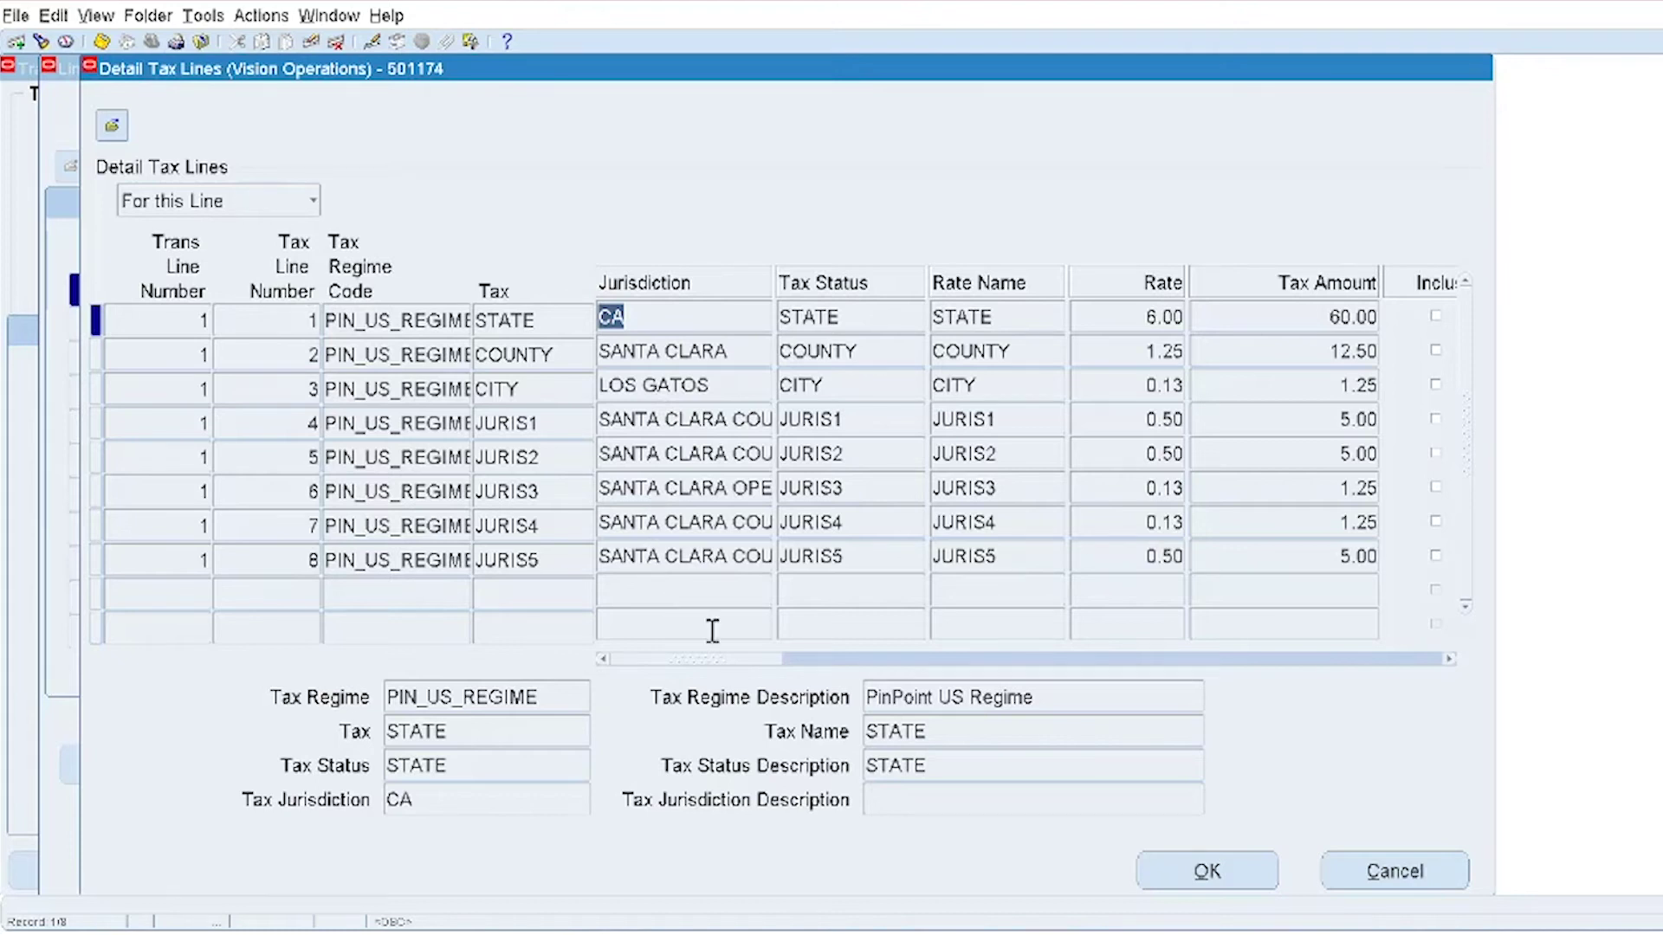
drag(695, 661, 730, 665)
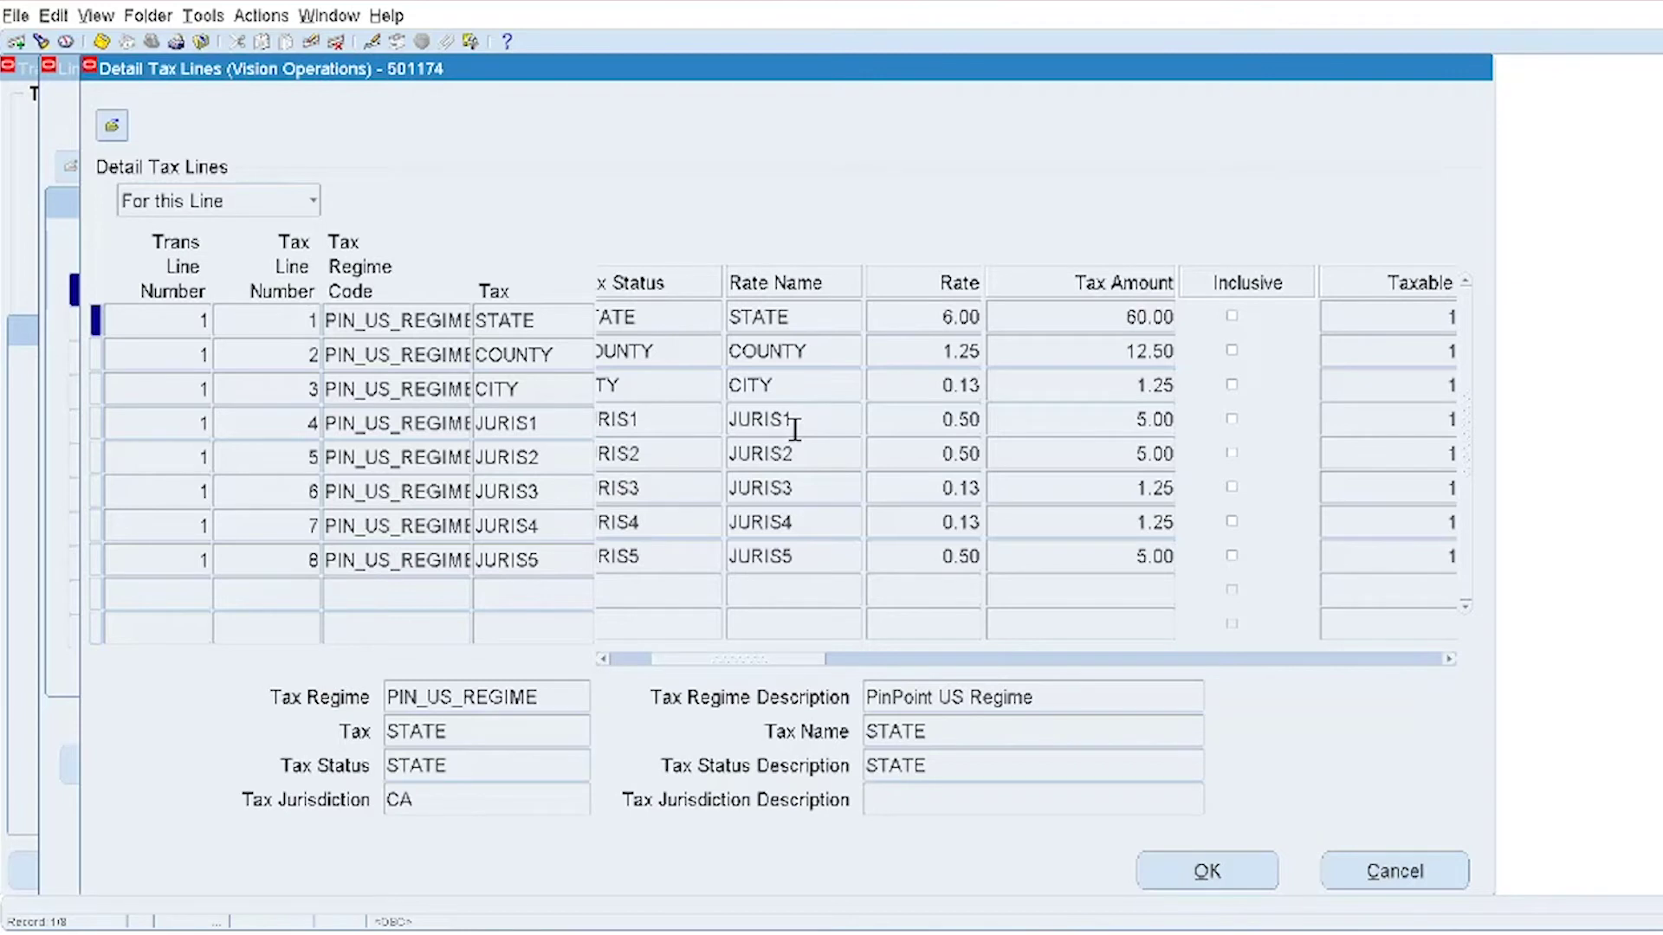
drag(767, 676, 1035, 691)
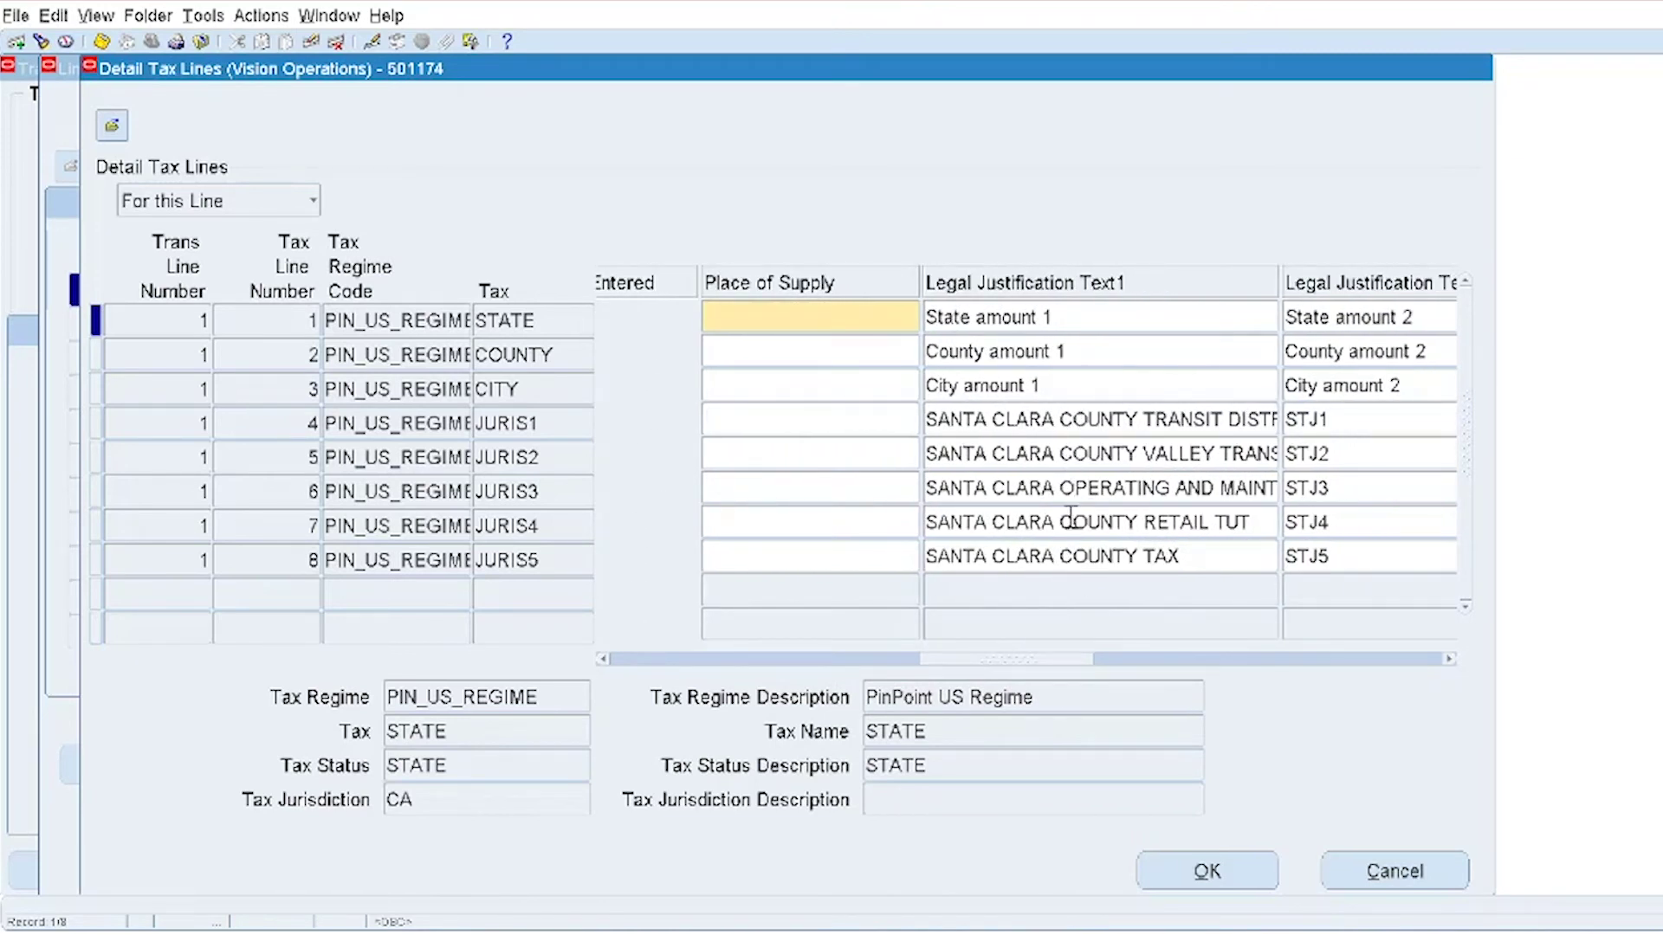
drag(1040, 655, 797, 658)
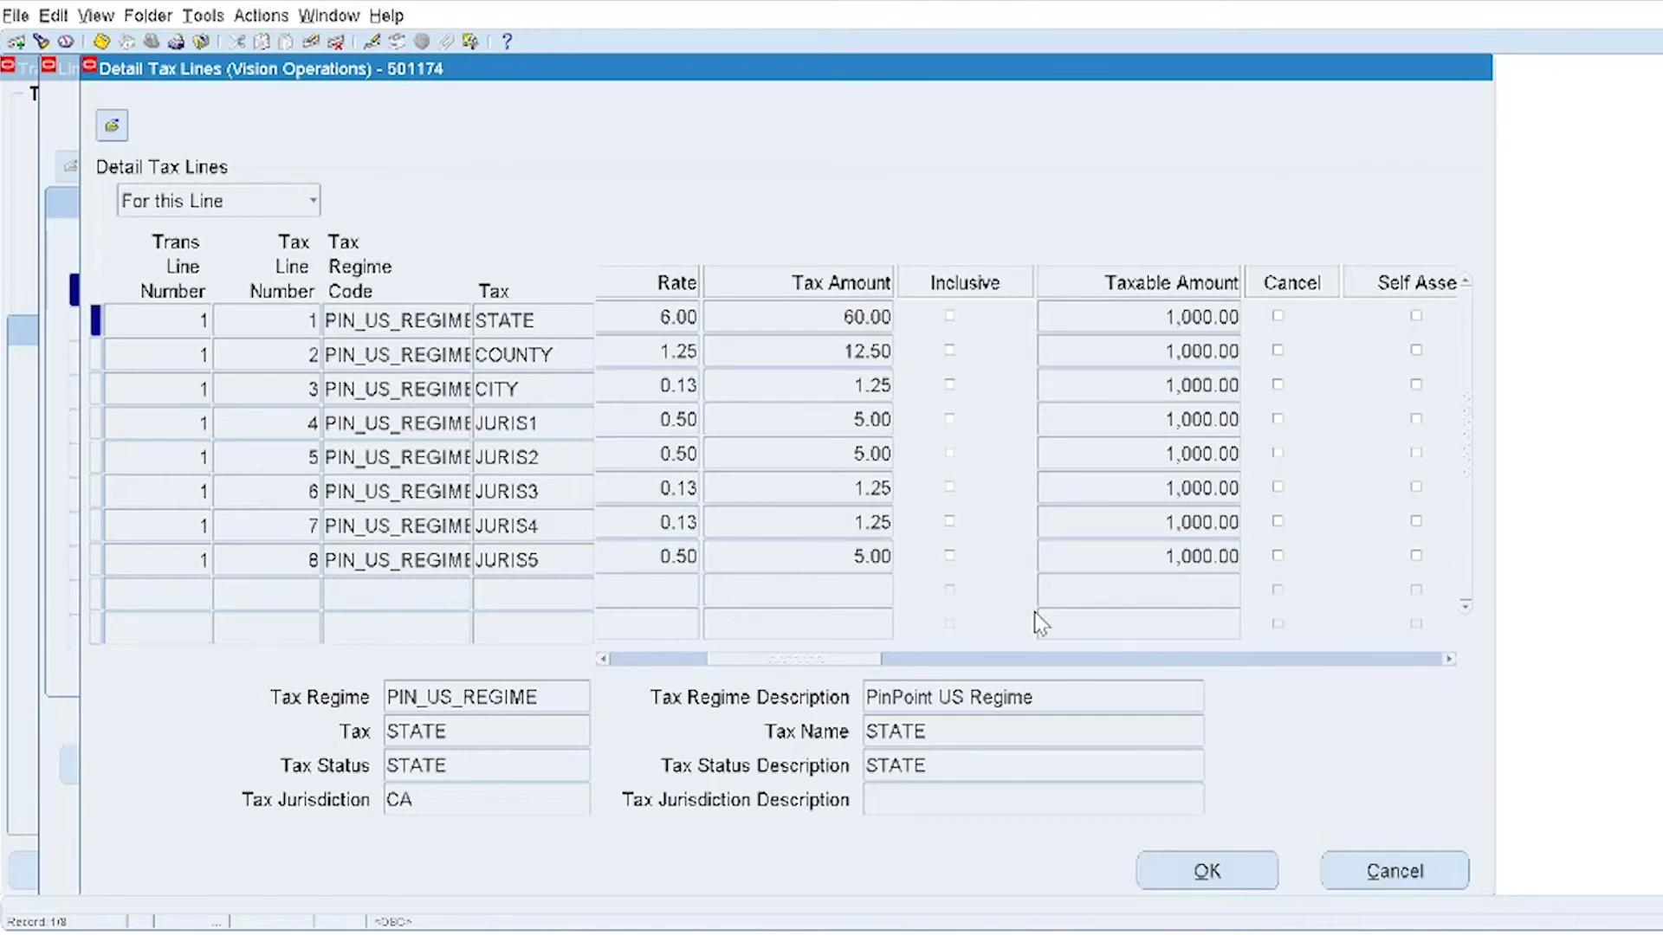
click(1395, 873)
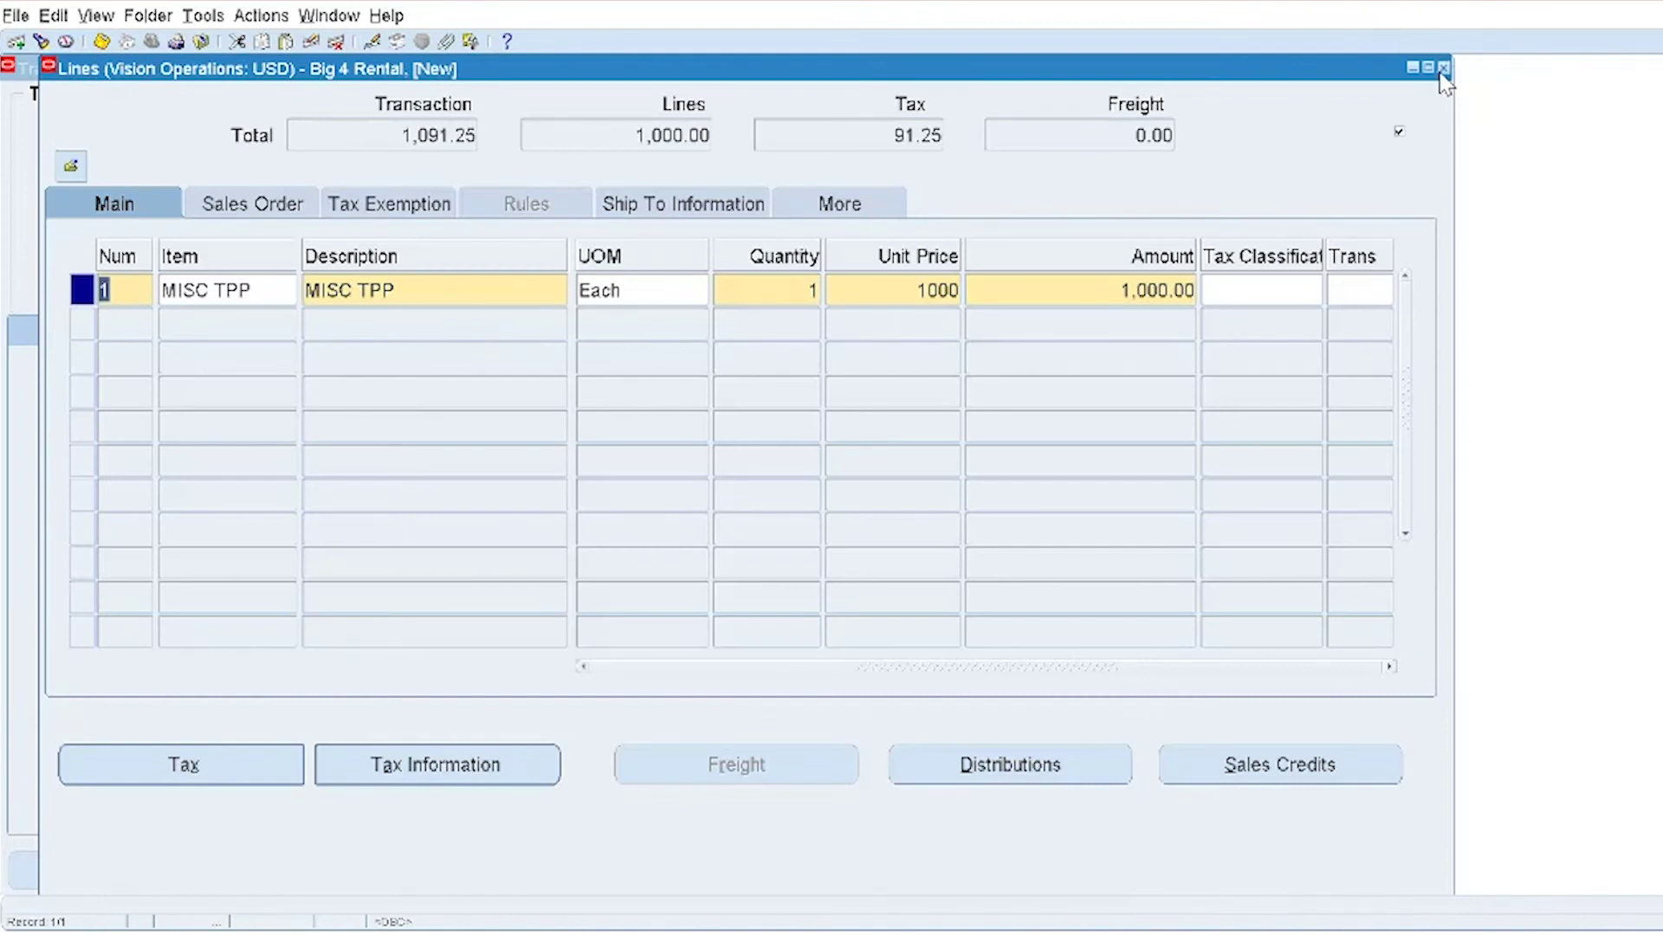
click(1443, 67)
Create another invoice billed to Big 4 Rental and enter that customer's number under Ship To
click(15, 15)
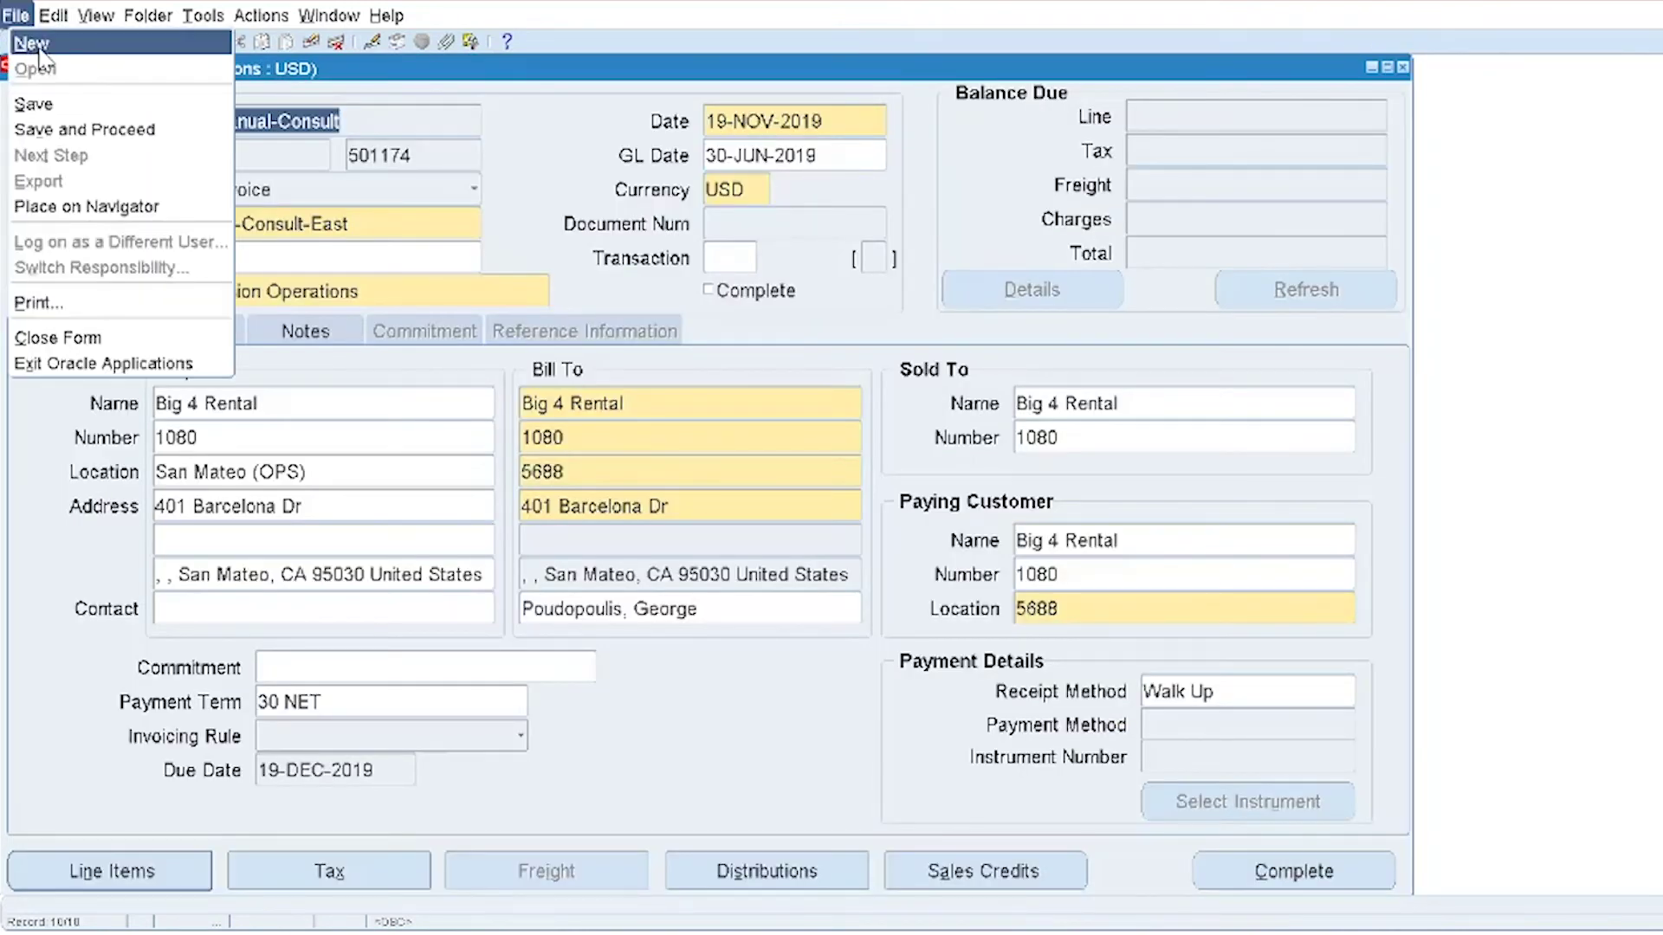
click(30, 48)
click(652, 397)
text(big 4 ren)
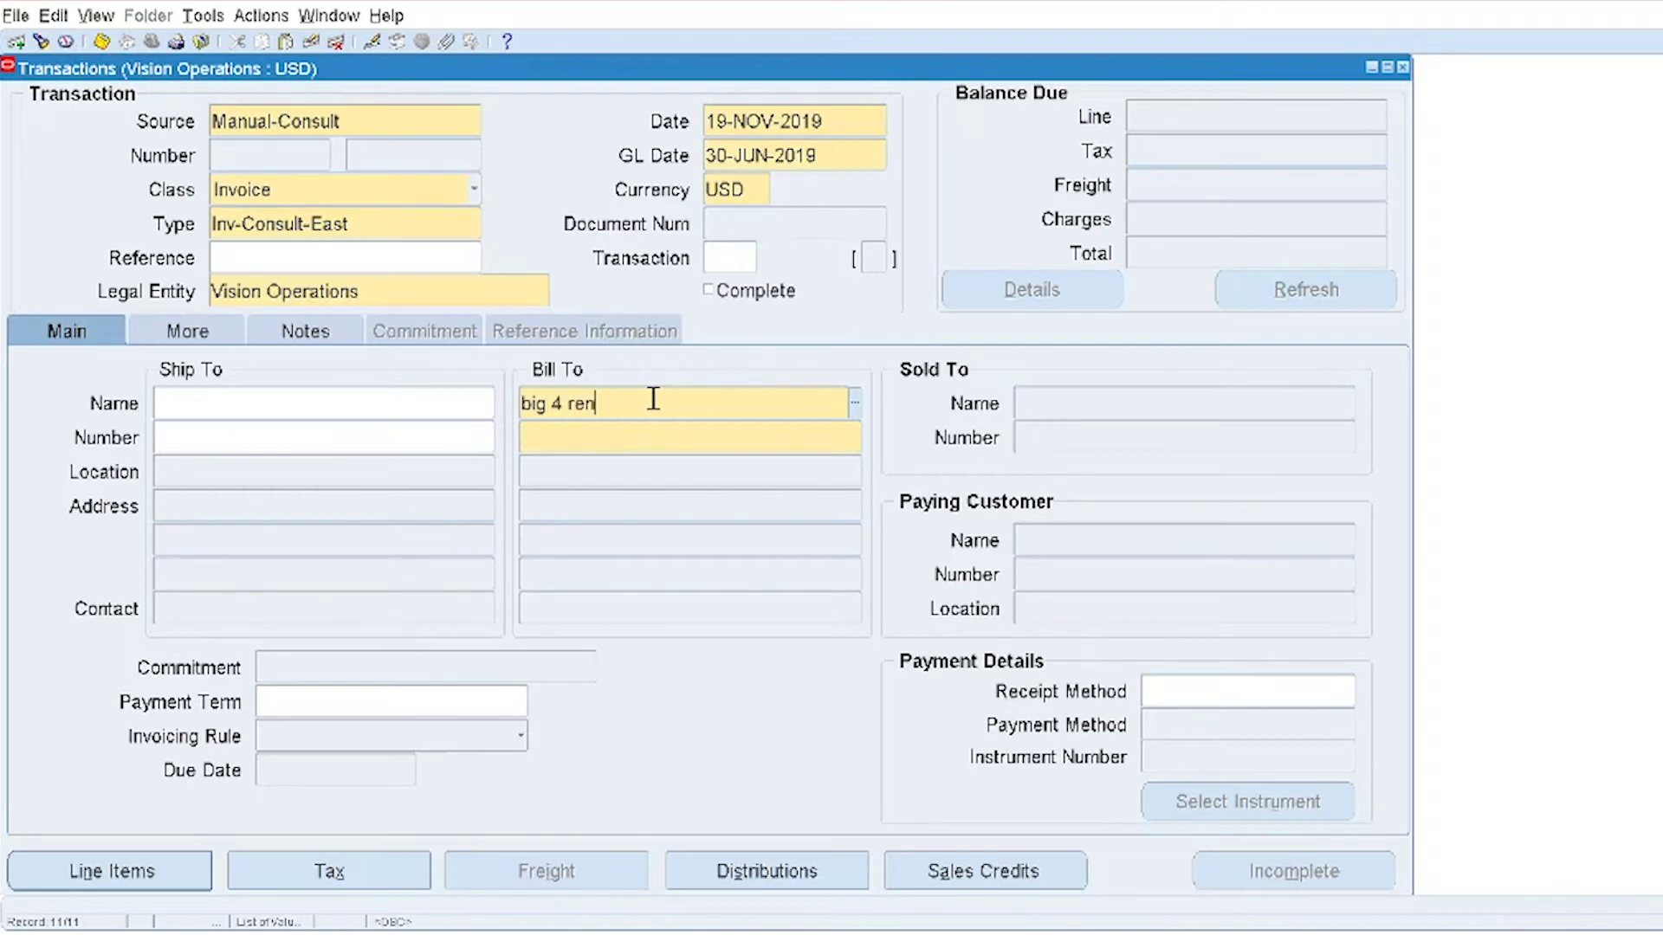
text(tal)
key(Tab)
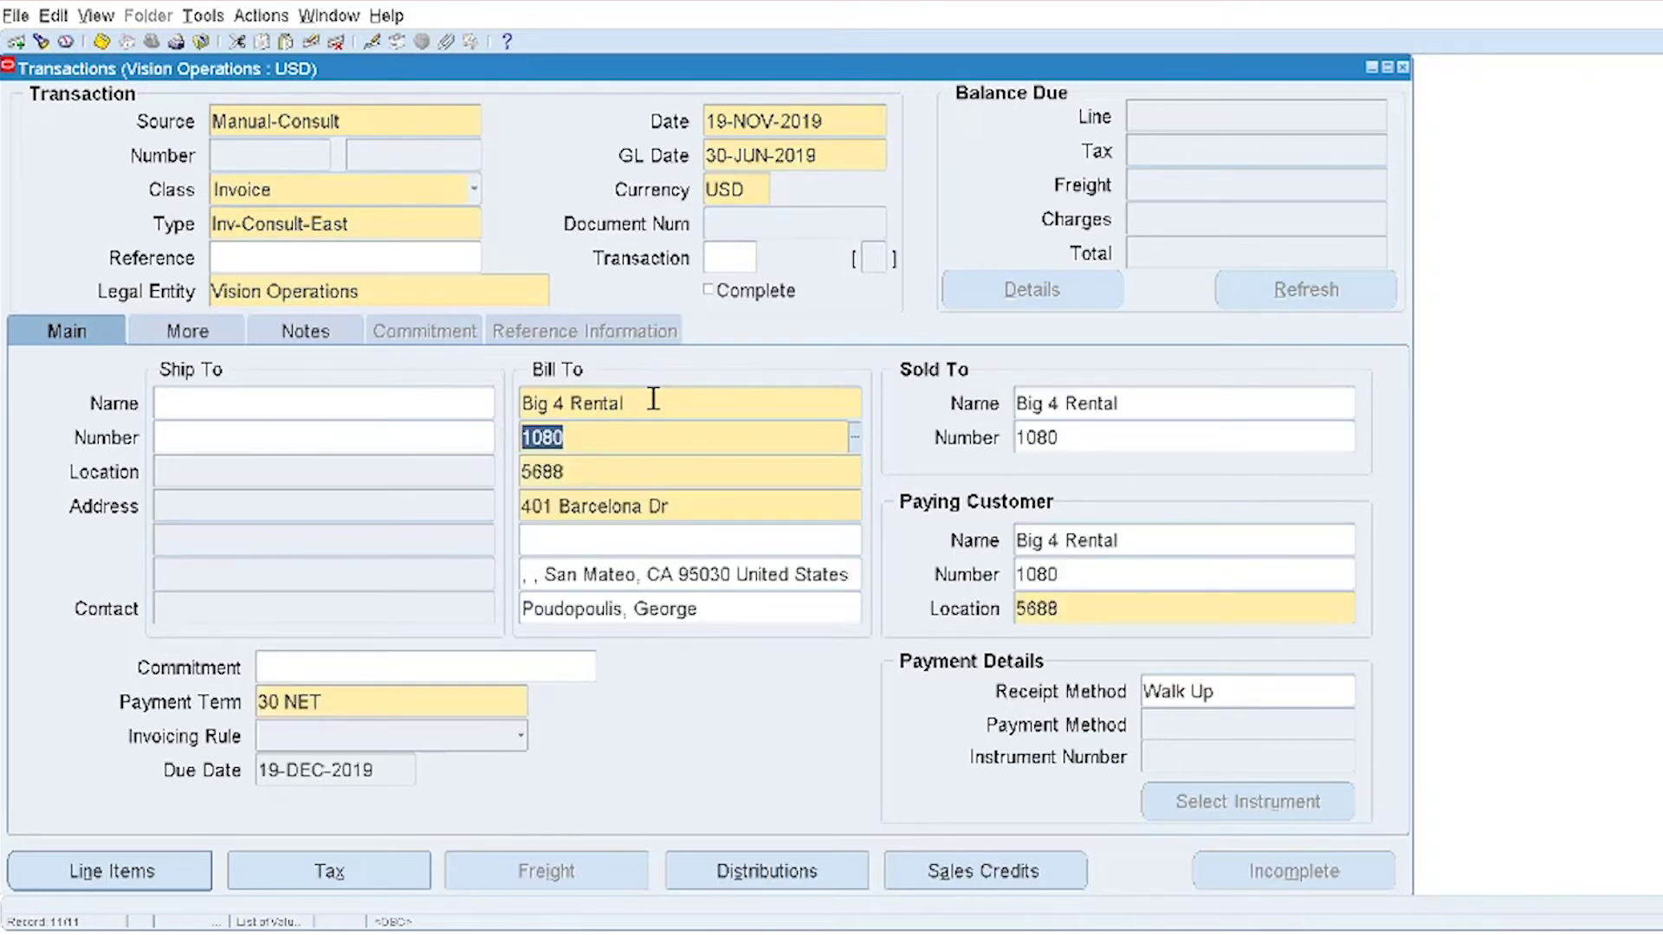
click(390, 443)
text(1080)
click(260, 542)
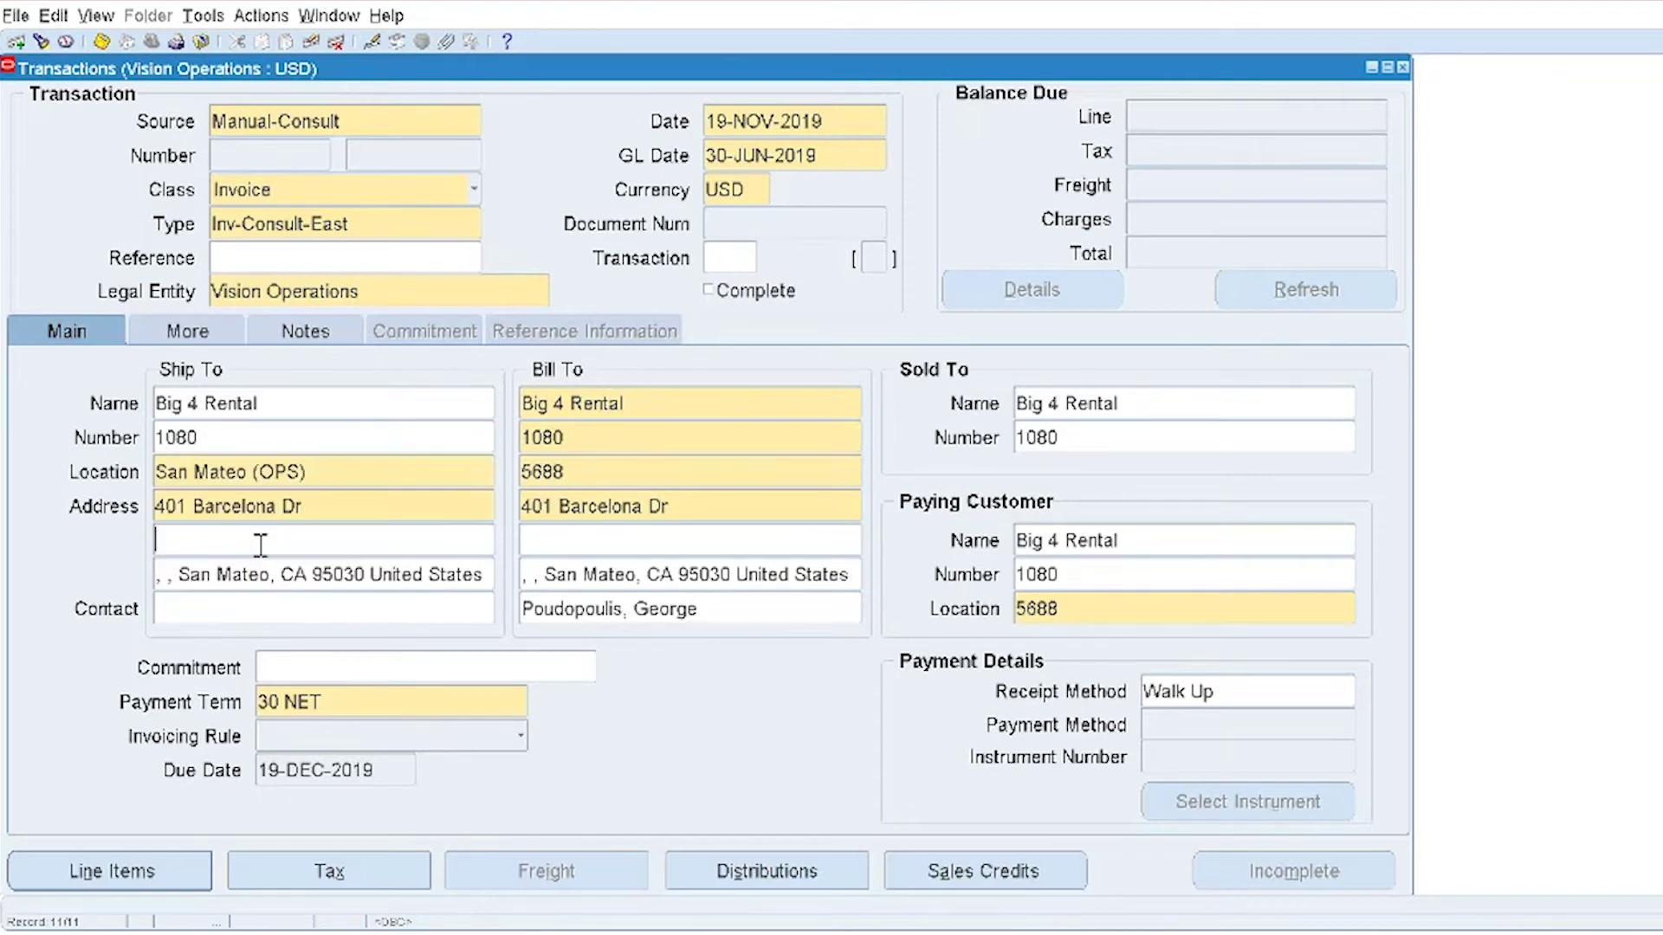
Add an invoice line for the item CONSULTING with a quantity of 1
click(87, 875)
click(225, 299)
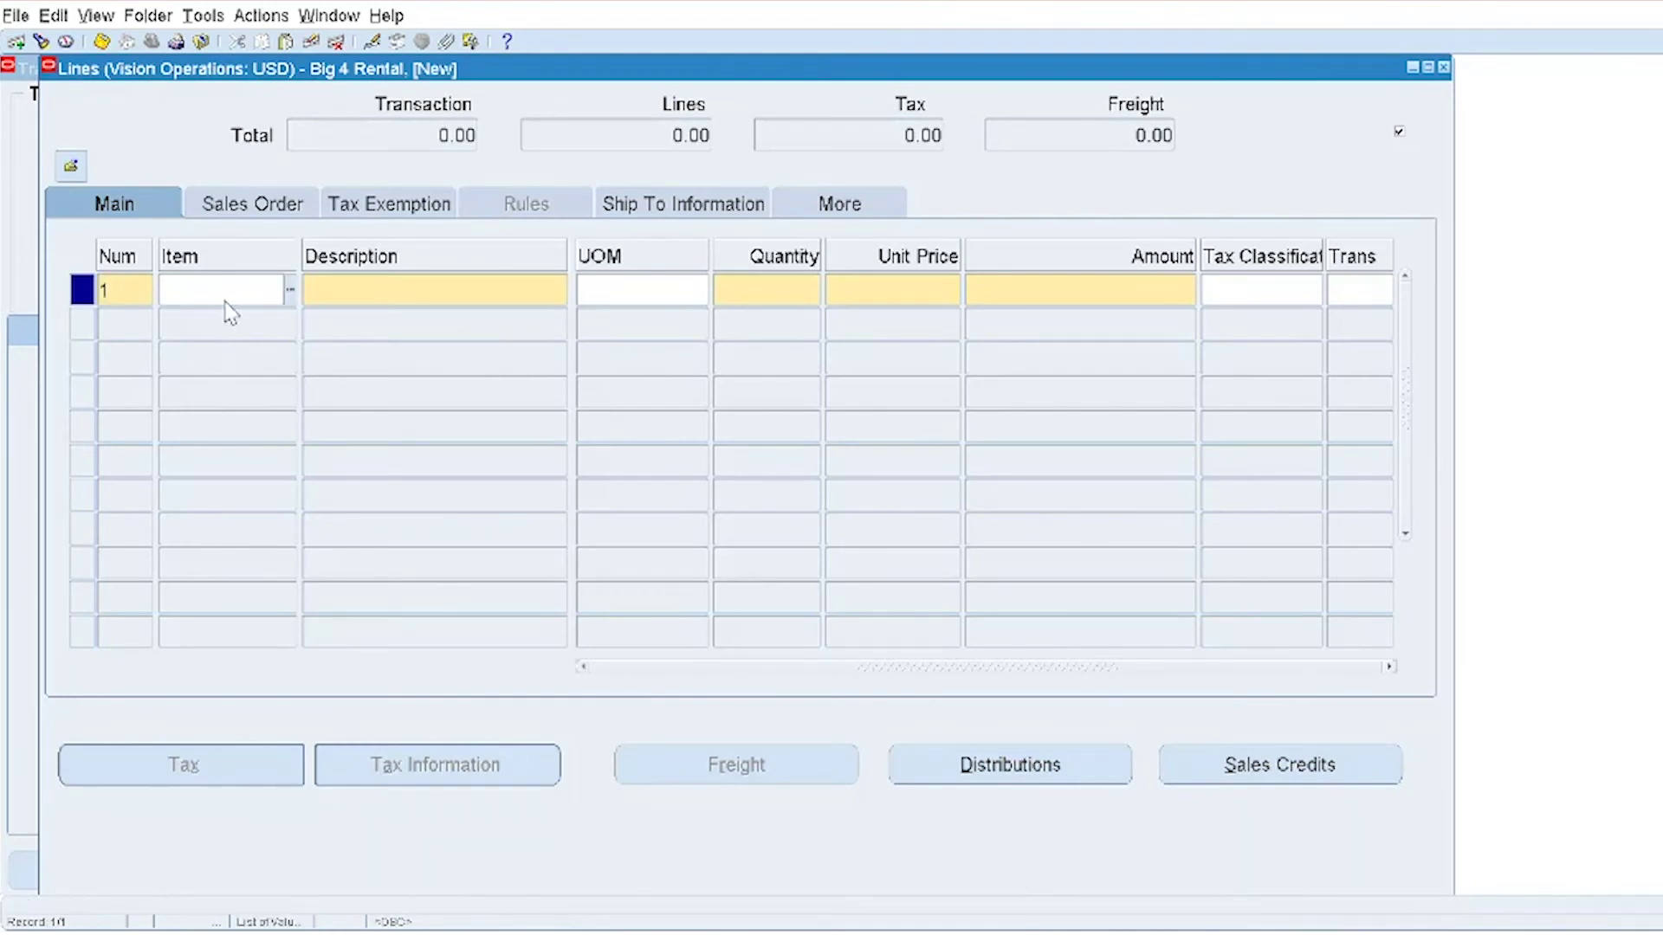
text(CONSULTING)
key(Tab)
key(Tab)
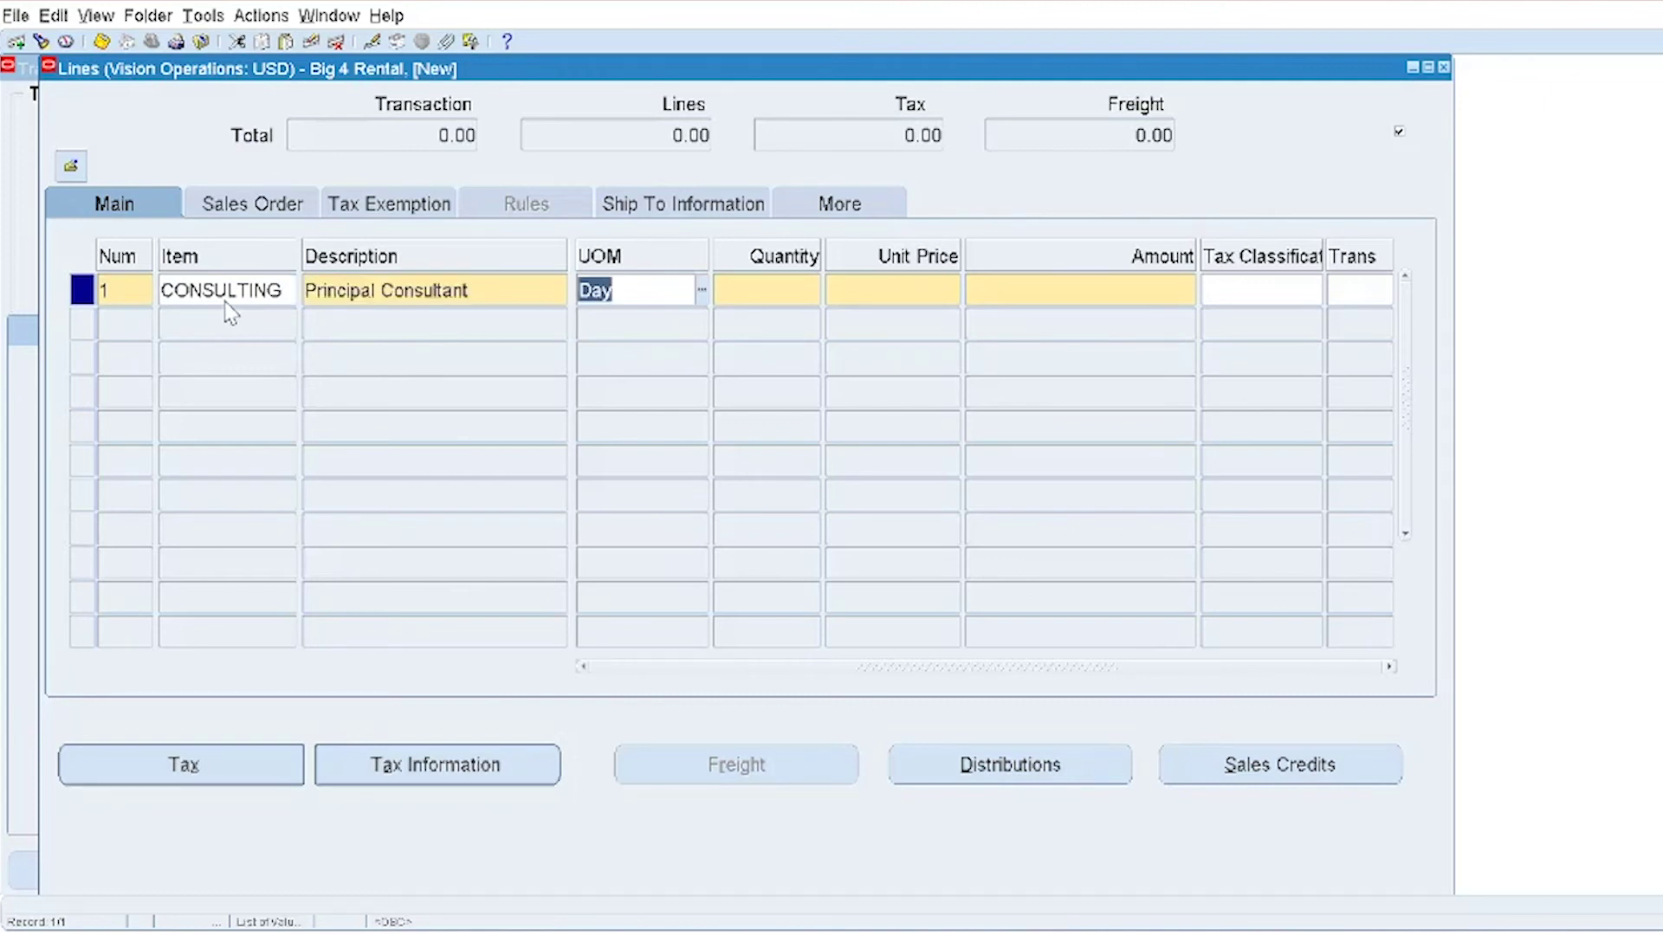
click(762, 293)
text(1)
Set the CONSULTING line's unit price to 1000 and save the invoice line
click(942, 299)
text(1000)
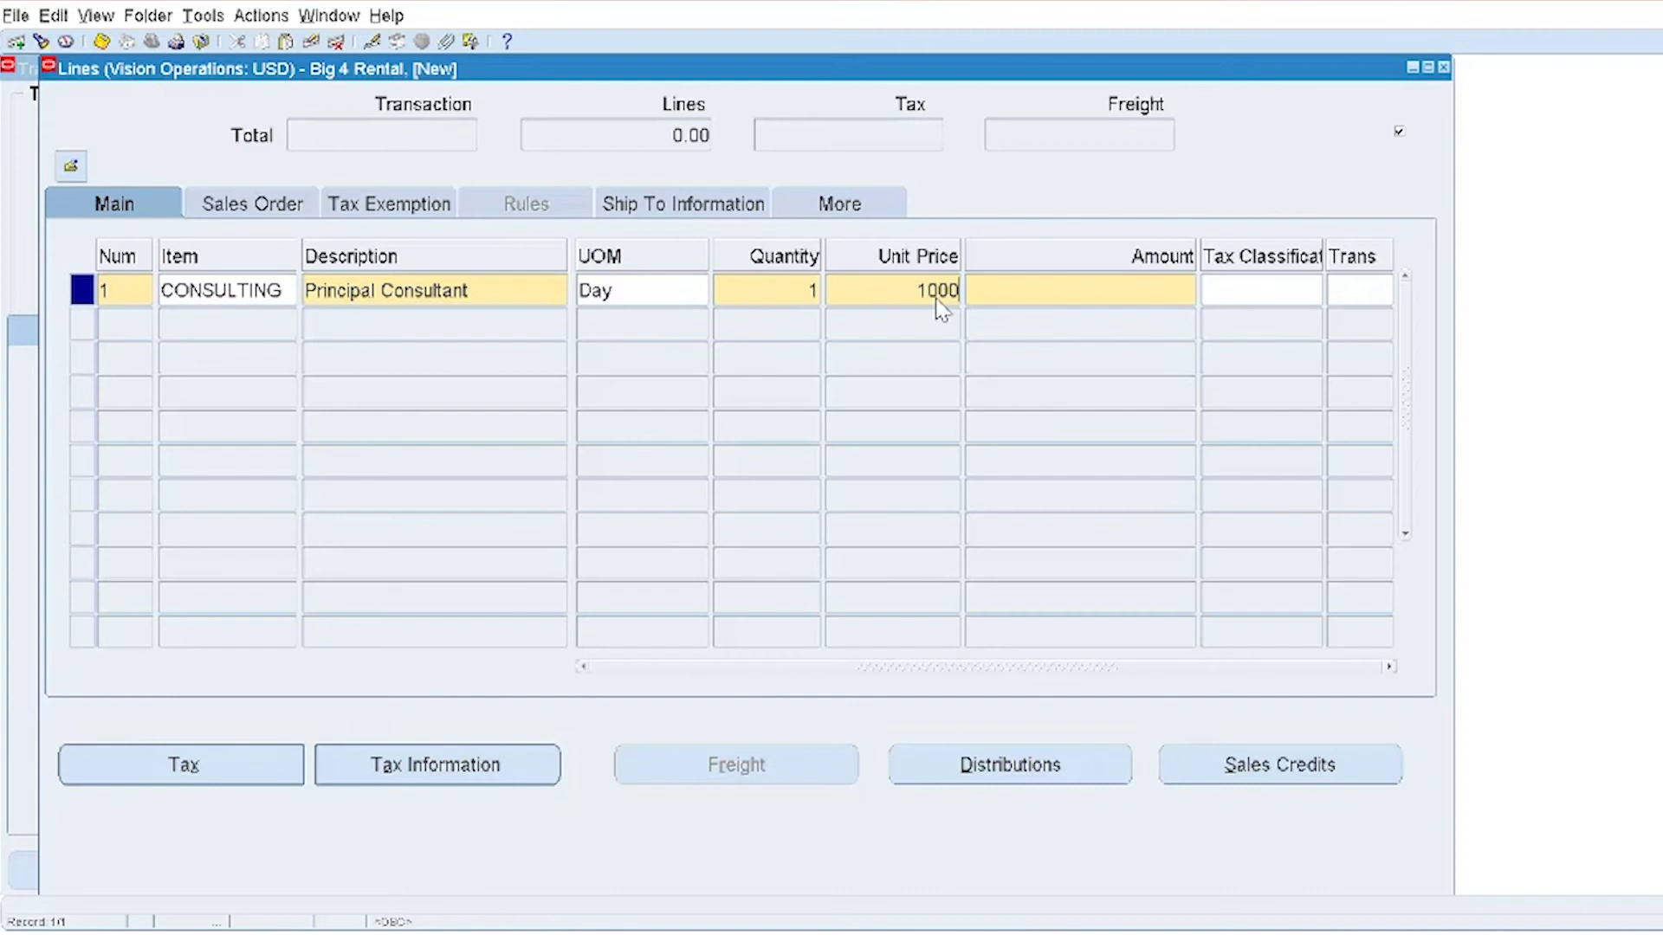
click(16, 18)
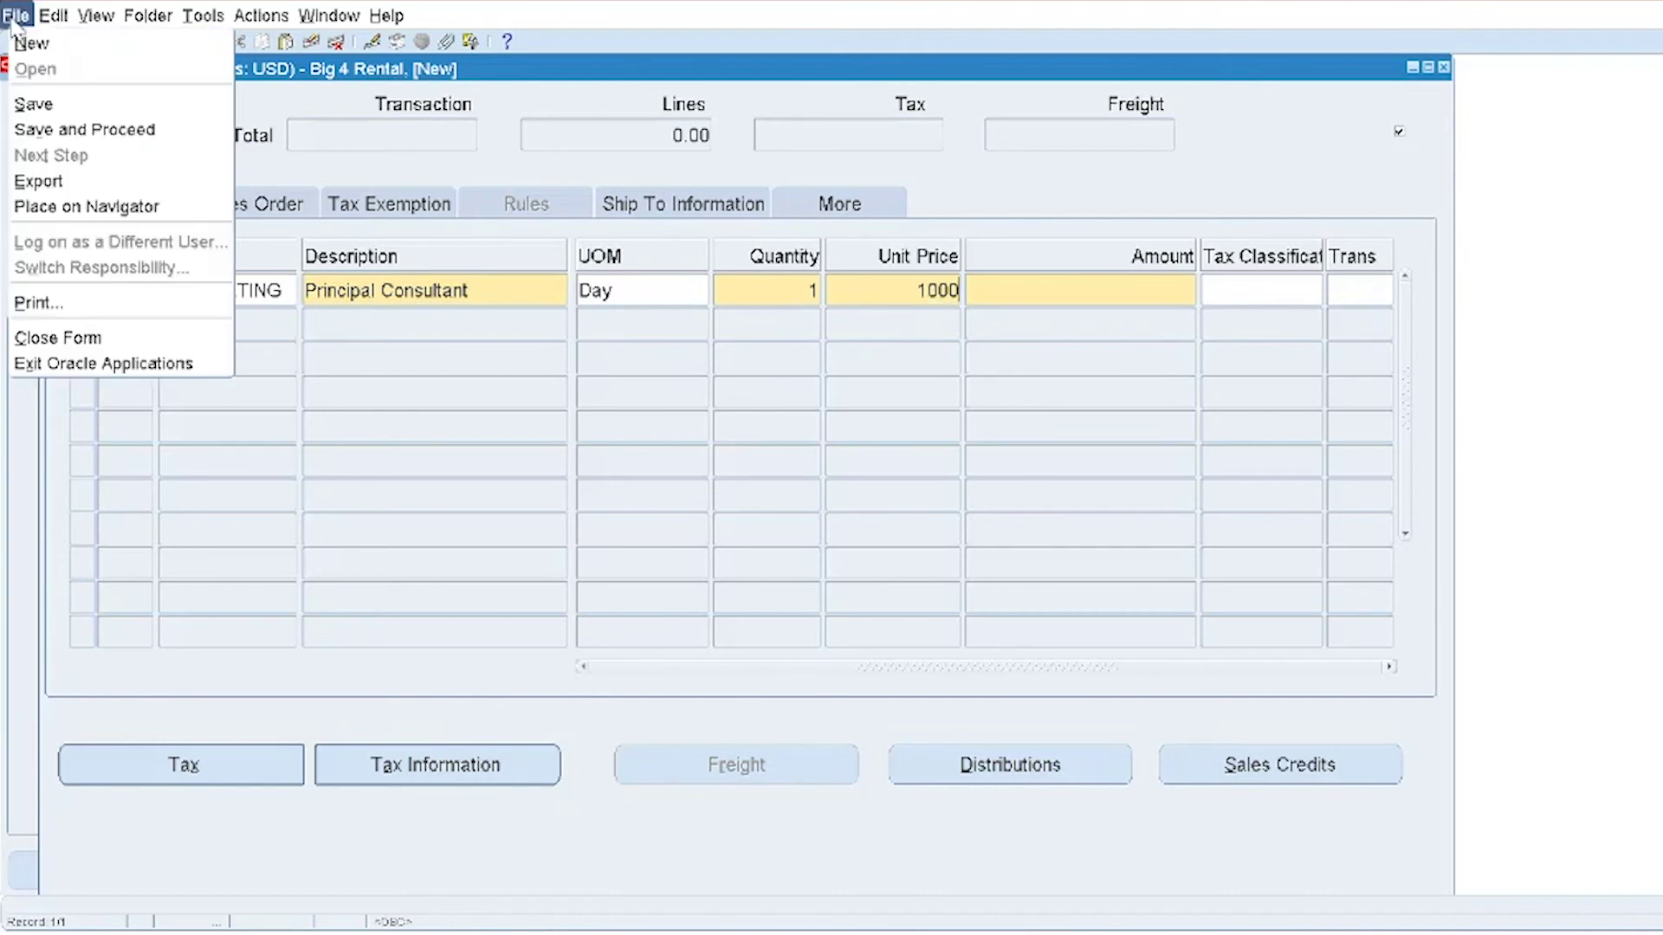
click(34, 104)
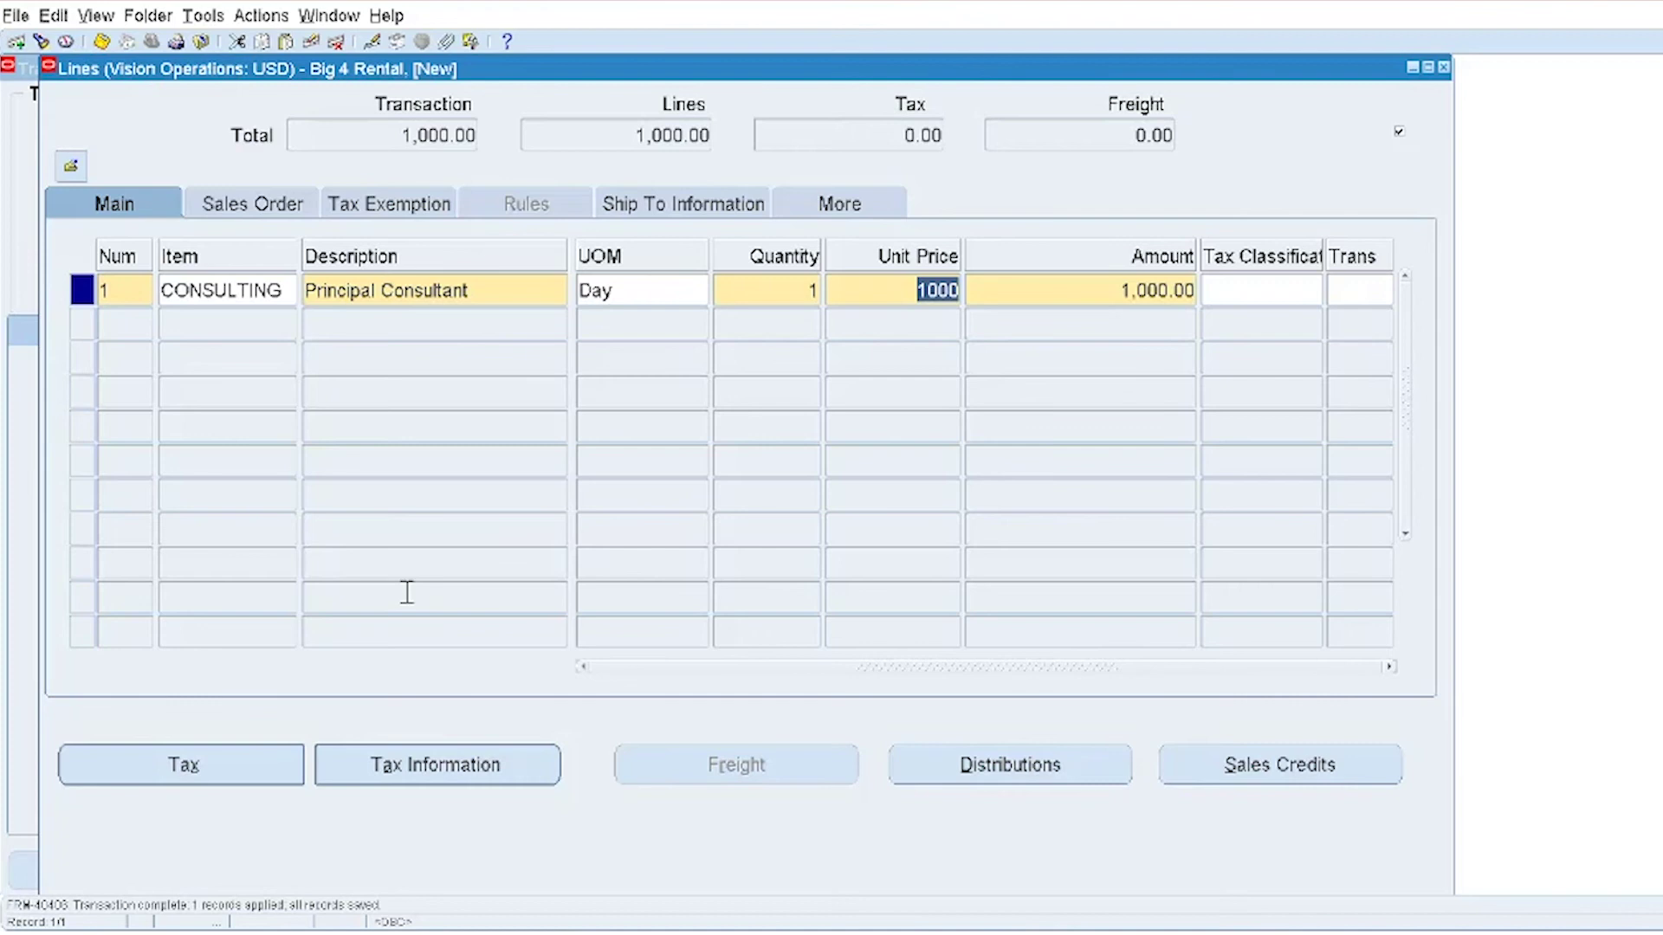
Examine the jurisdiction rates, taxable amounts and legal justification texts in the CONSULTING line's detail tax lines
click(179, 777)
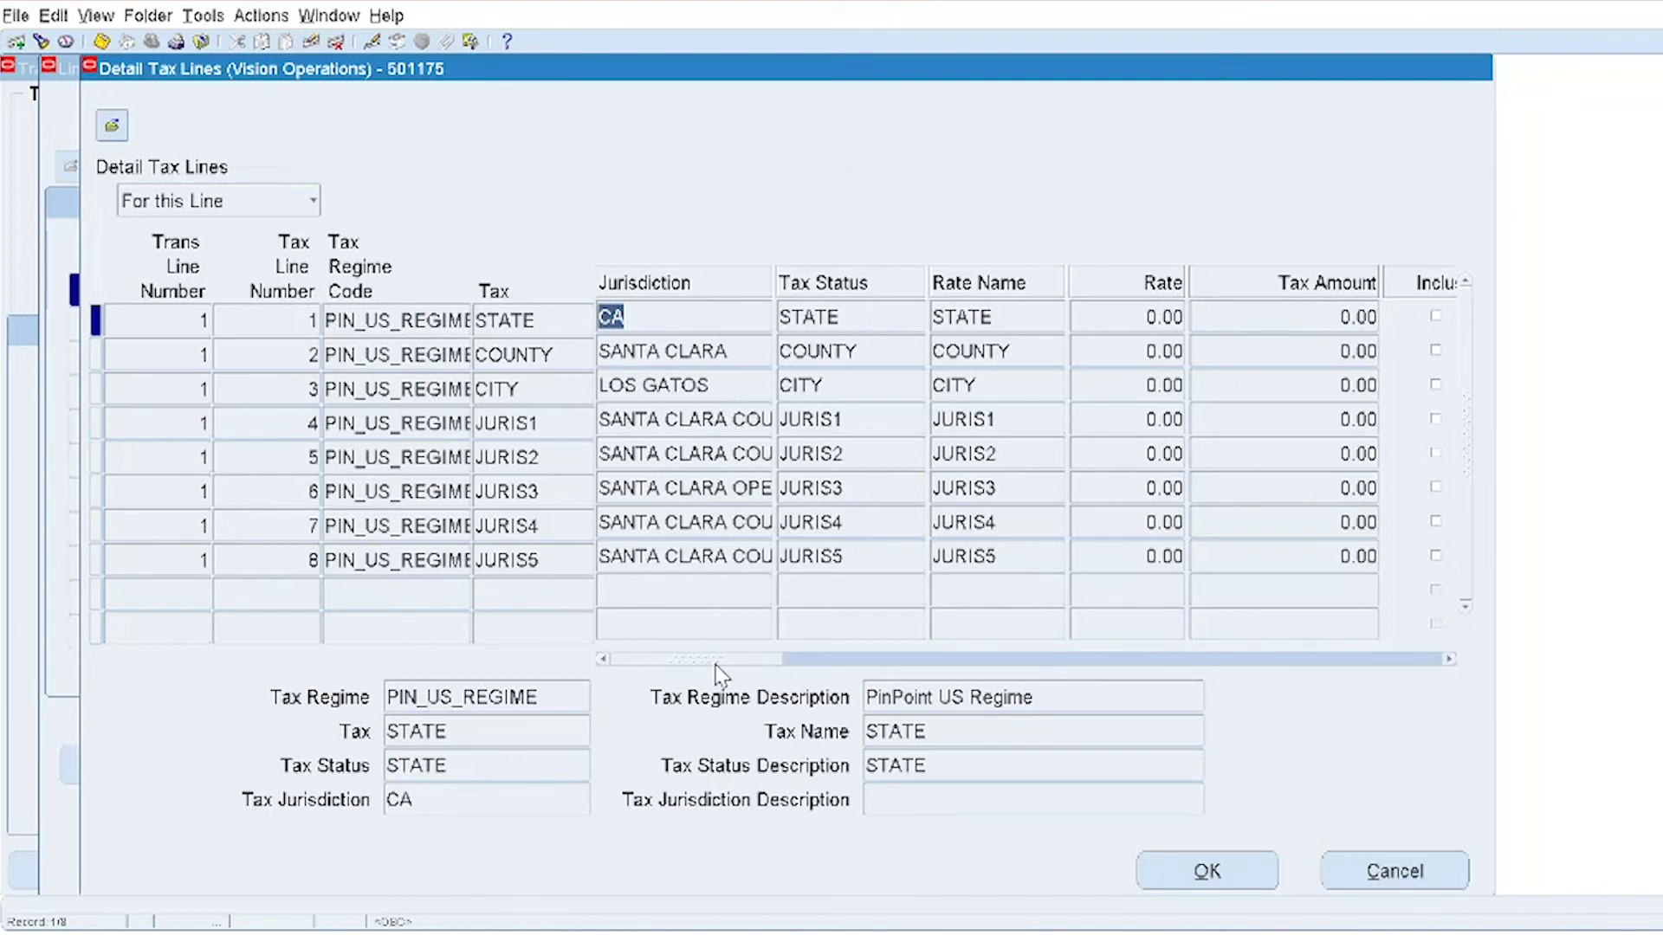
drag(715, 665, 775, 663)
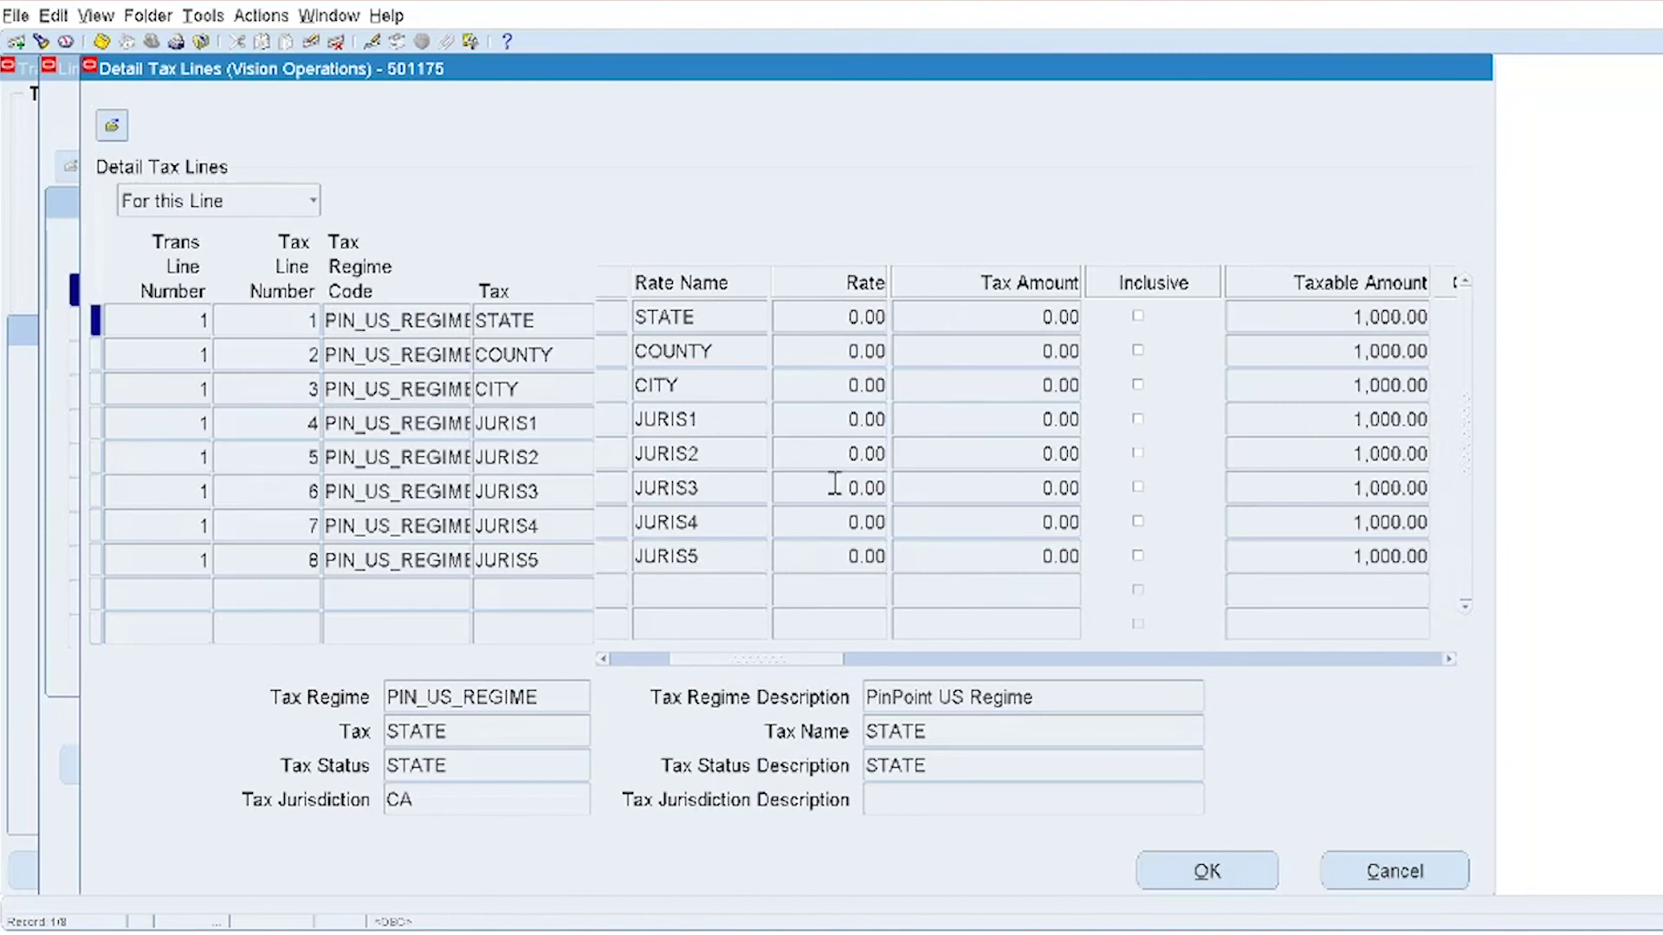
drag(805, 663, 1081, 688)
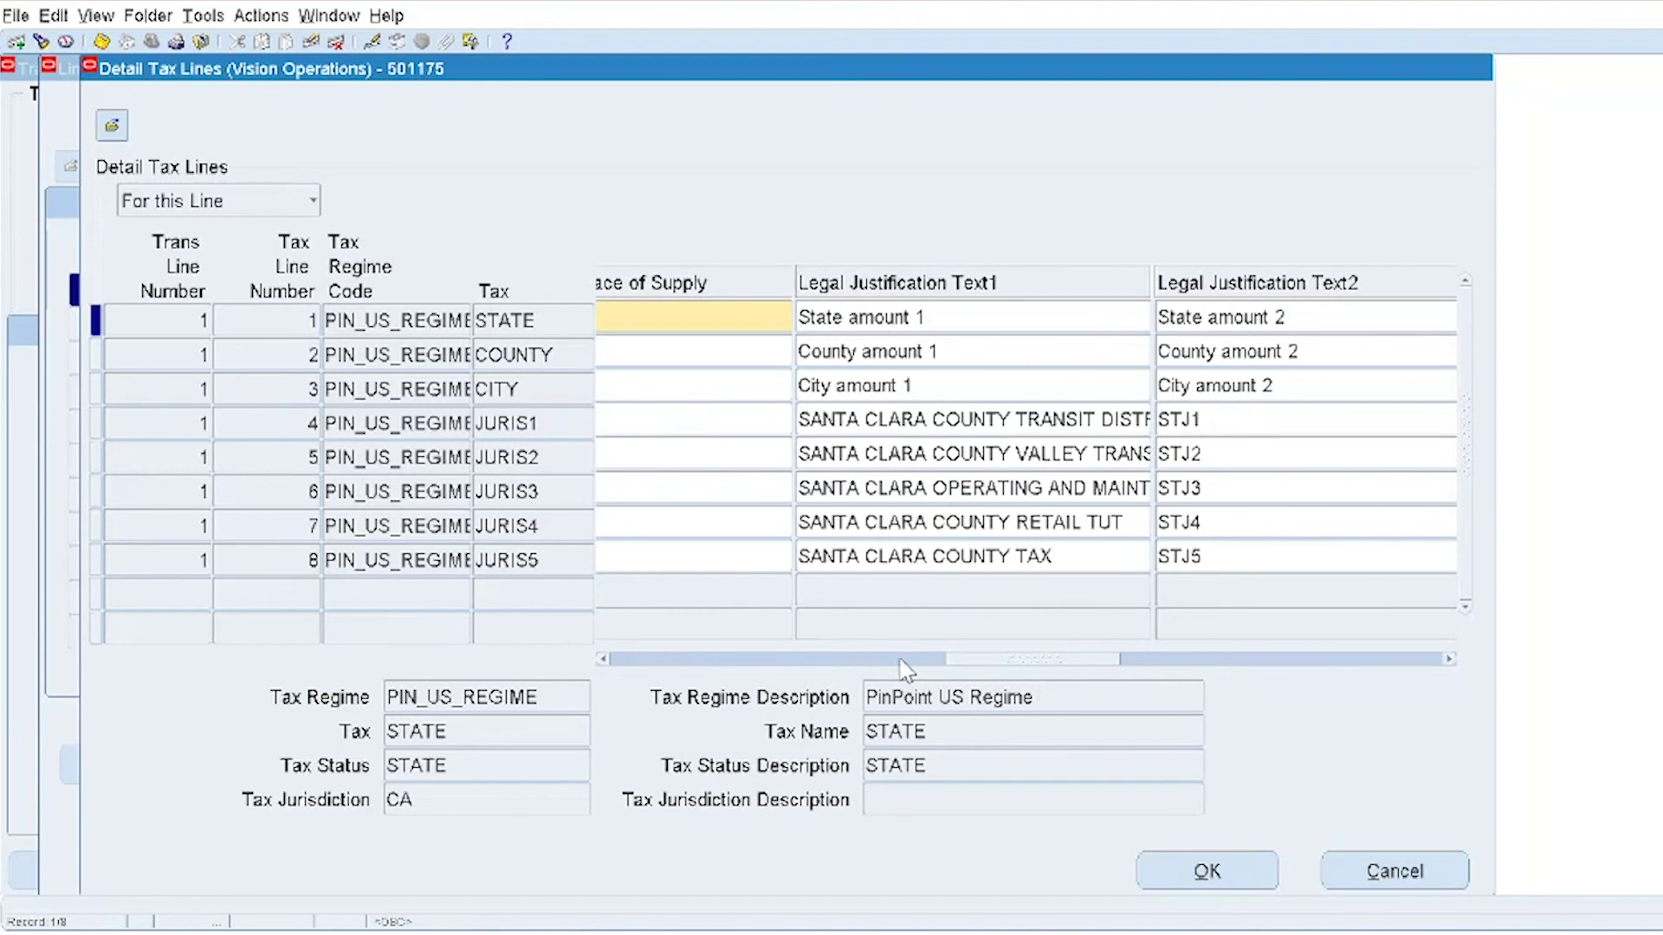
drag(963, 669, 648, 662)
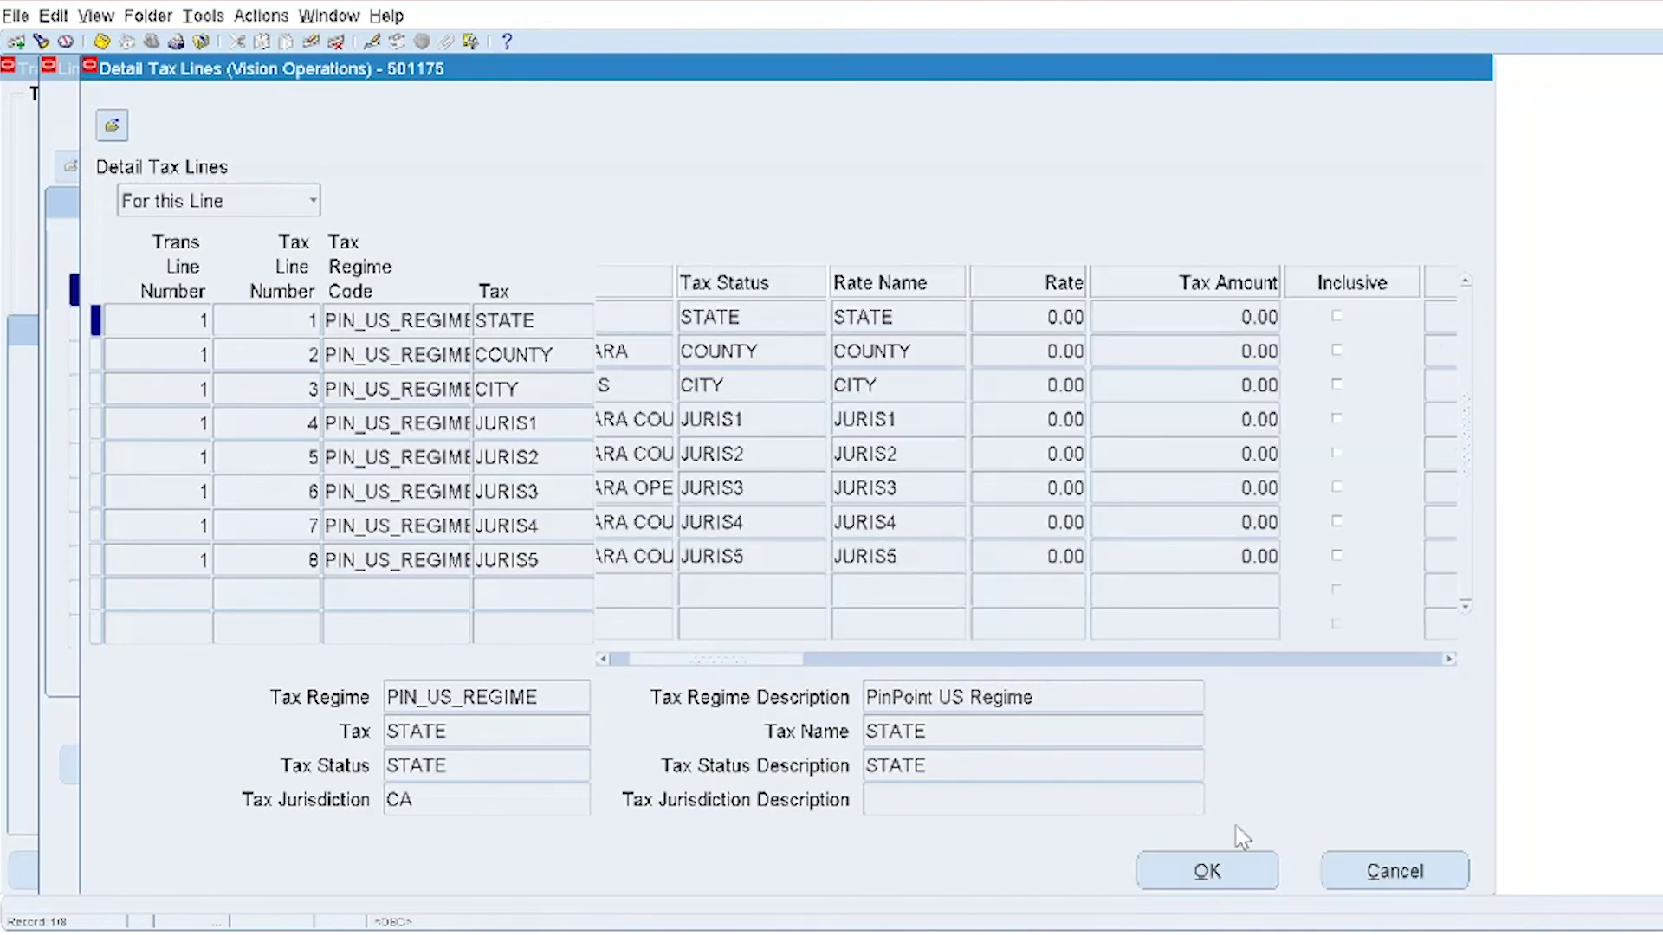
click(1412, 872)
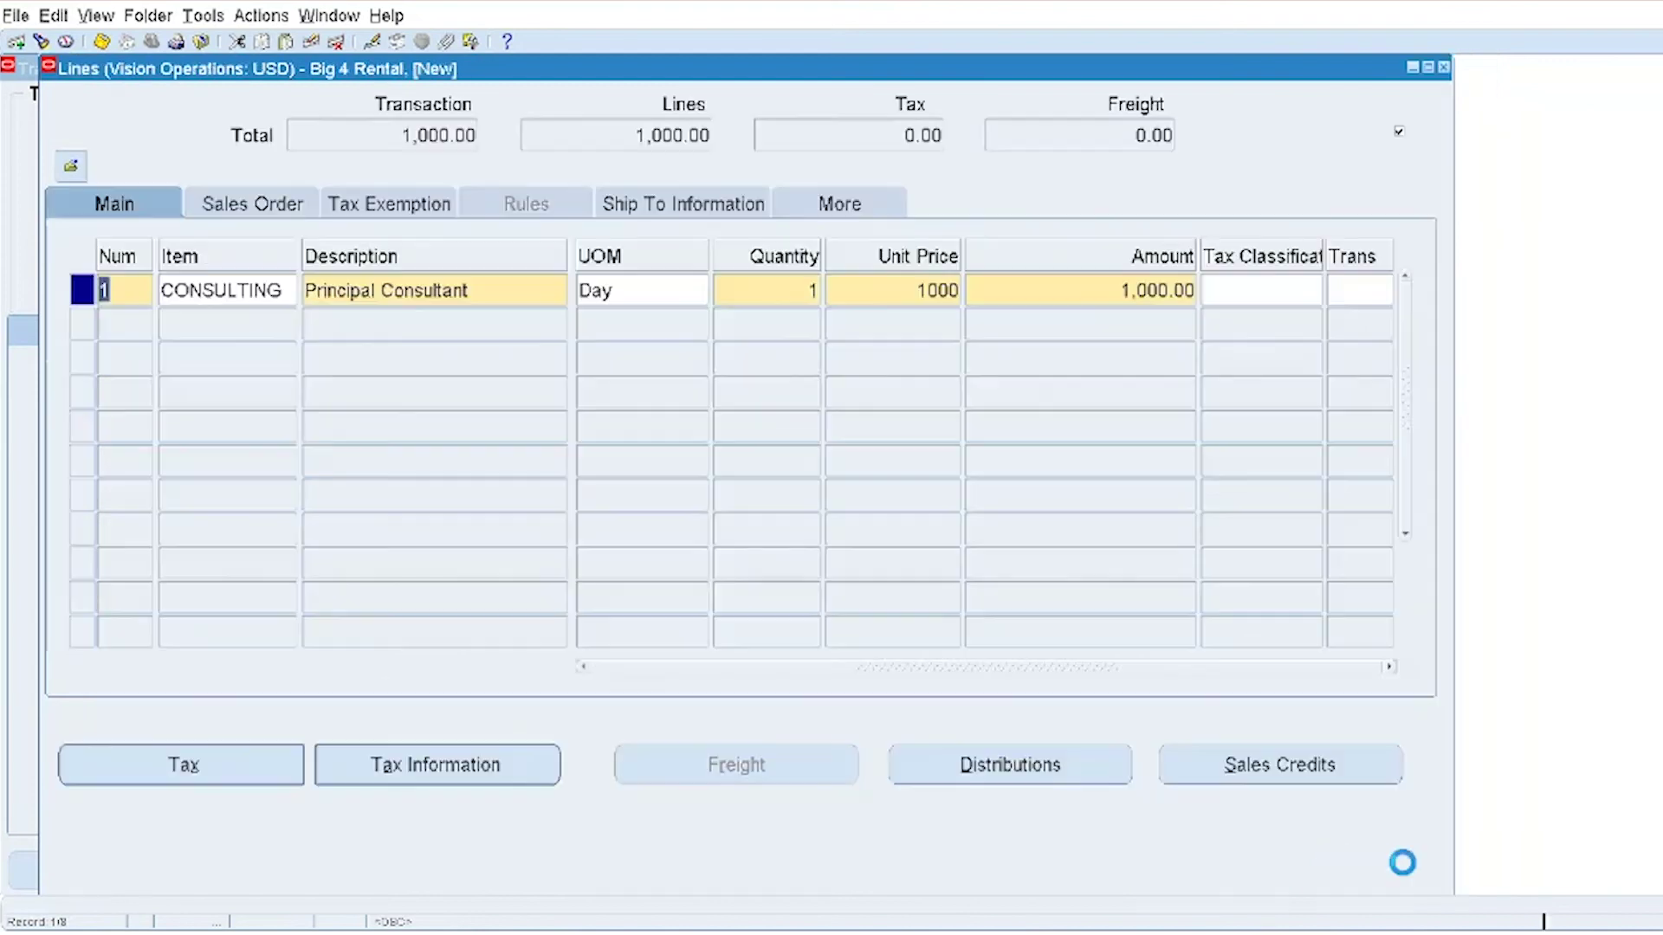
Create another invoice billed to Advanced Connections and enter that customer's number under Ship To
click(1444, 67)
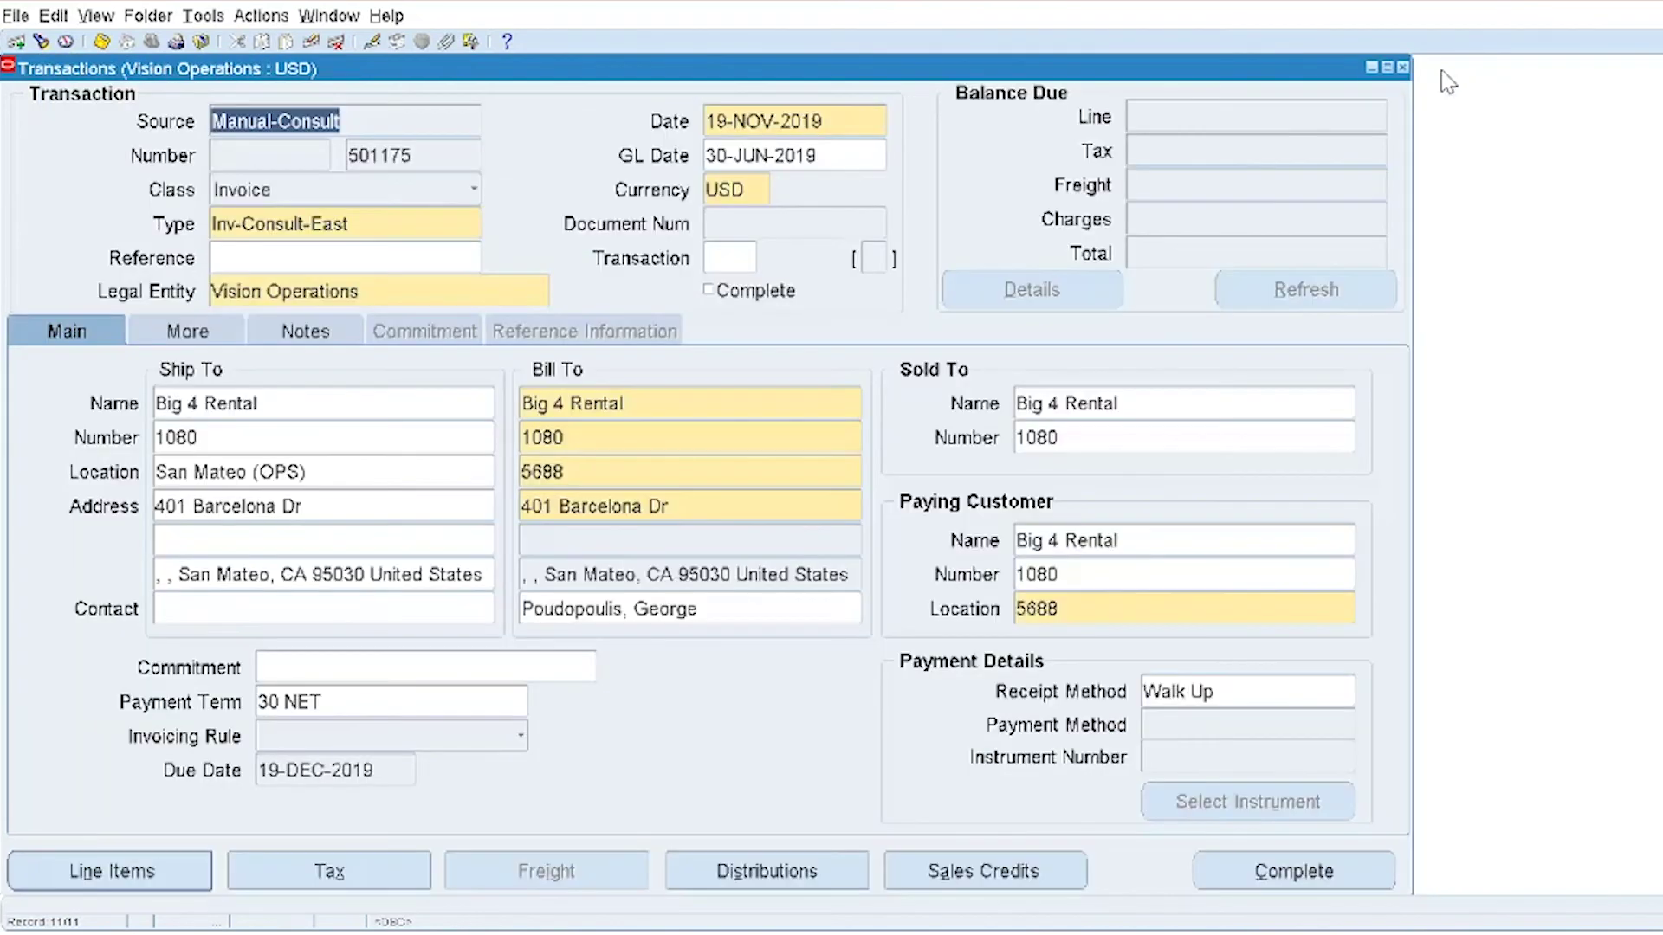
click(16, 15)
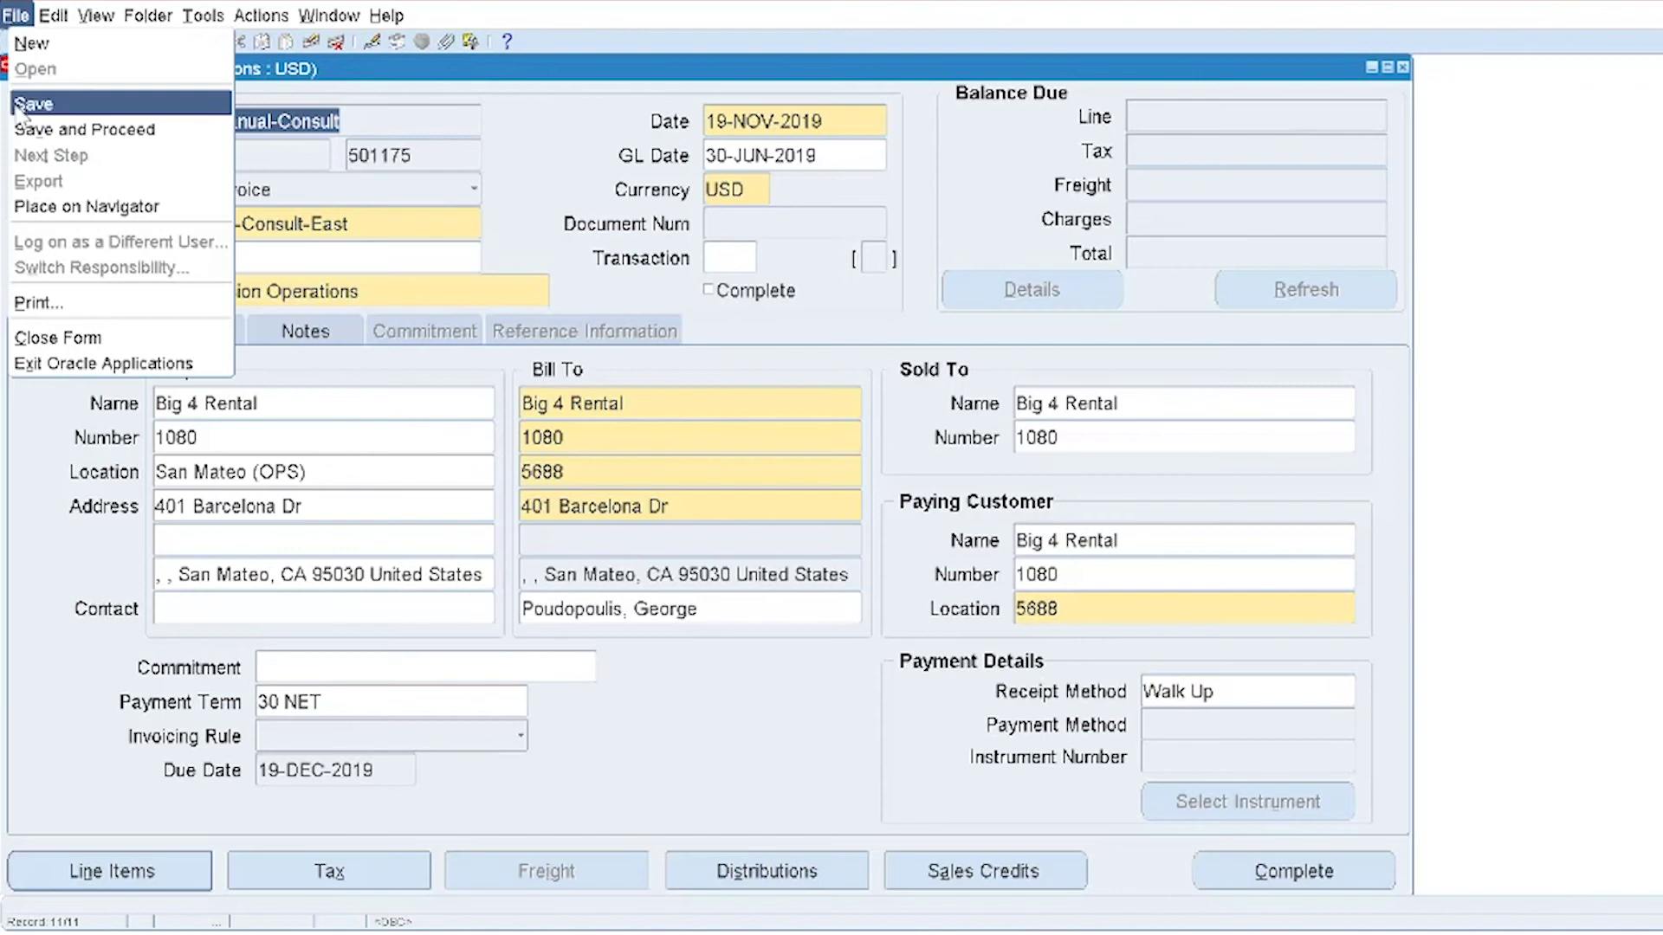
click(31, 42)
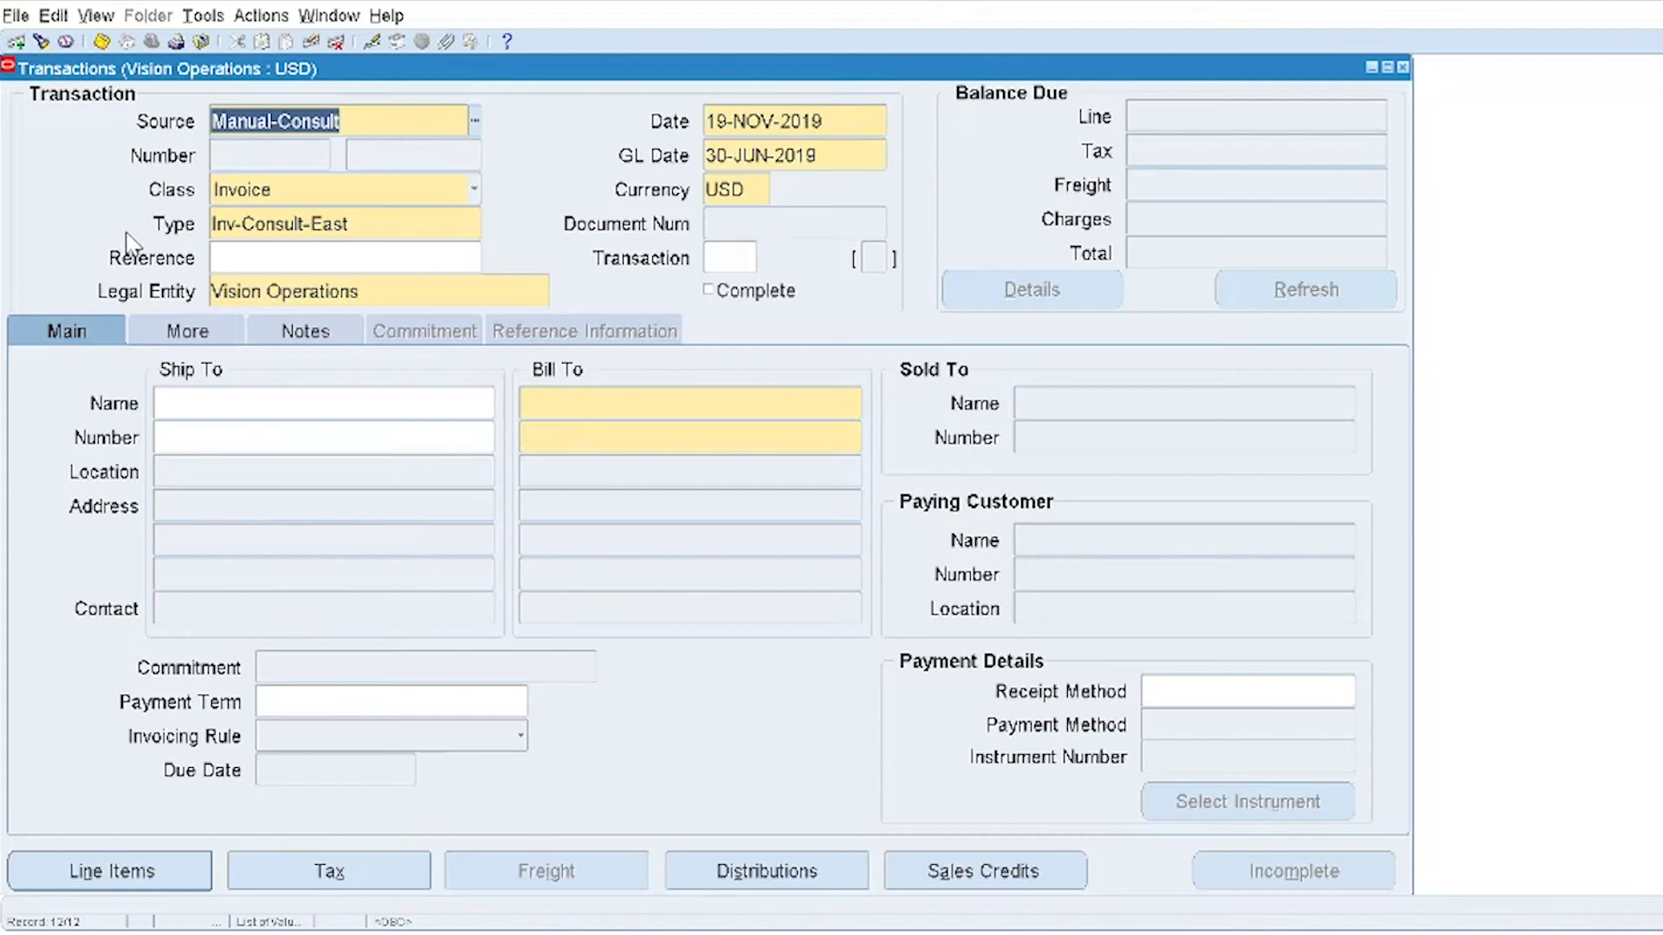
click(616, 434)
click(613, 404)
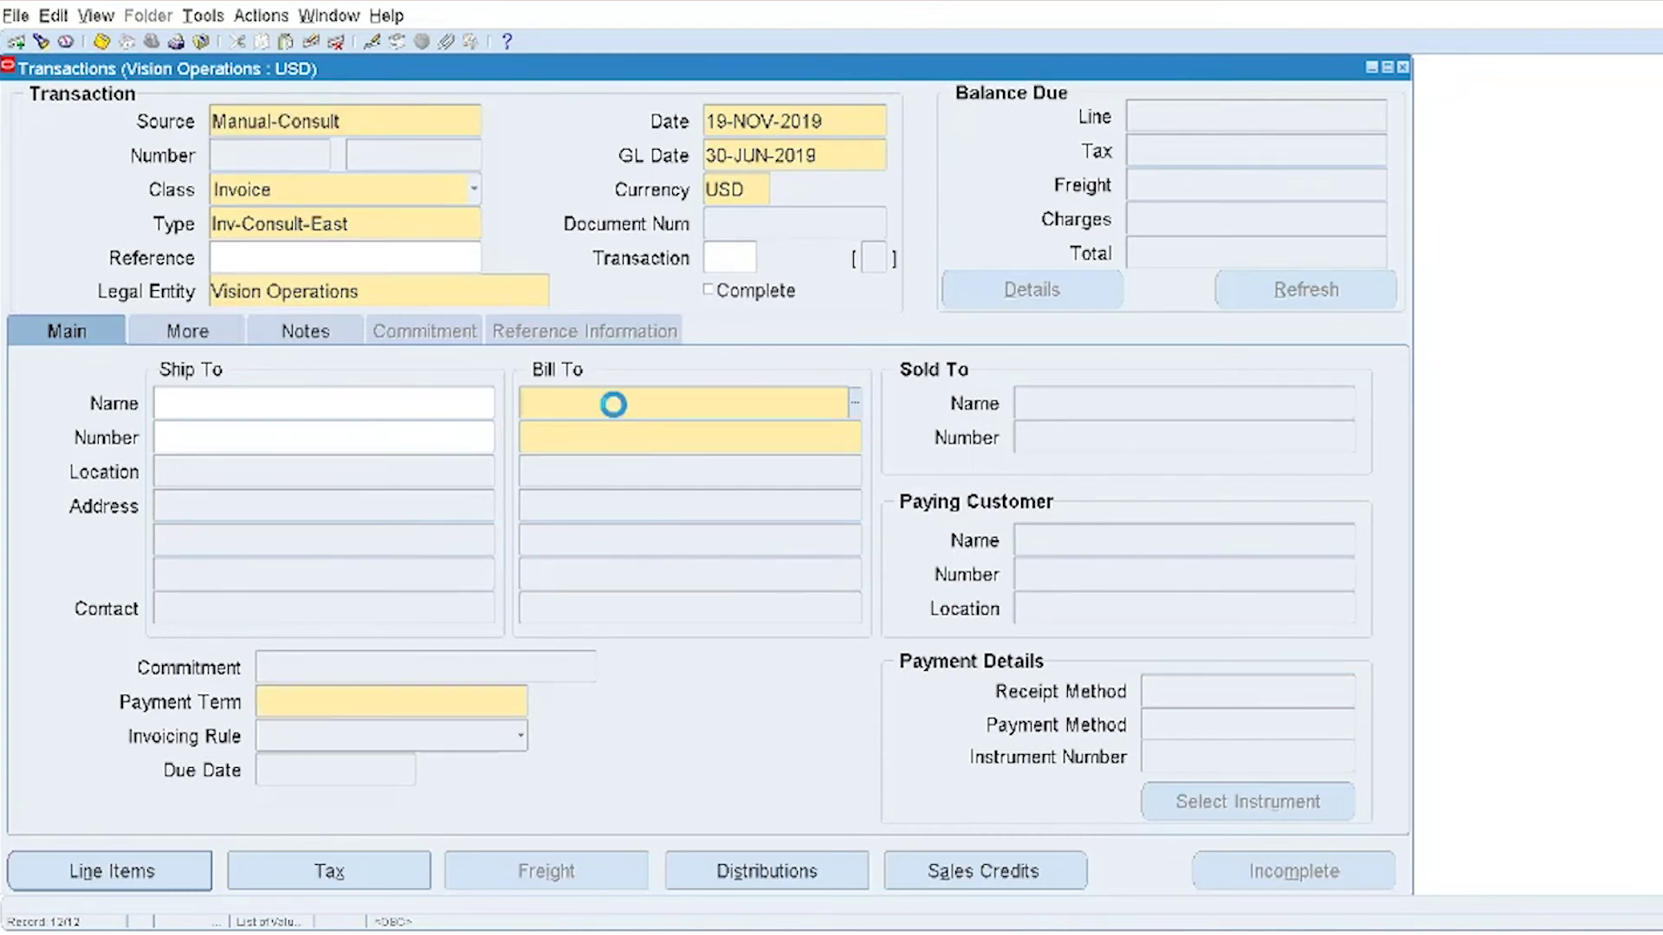
text(Advanced Connection)
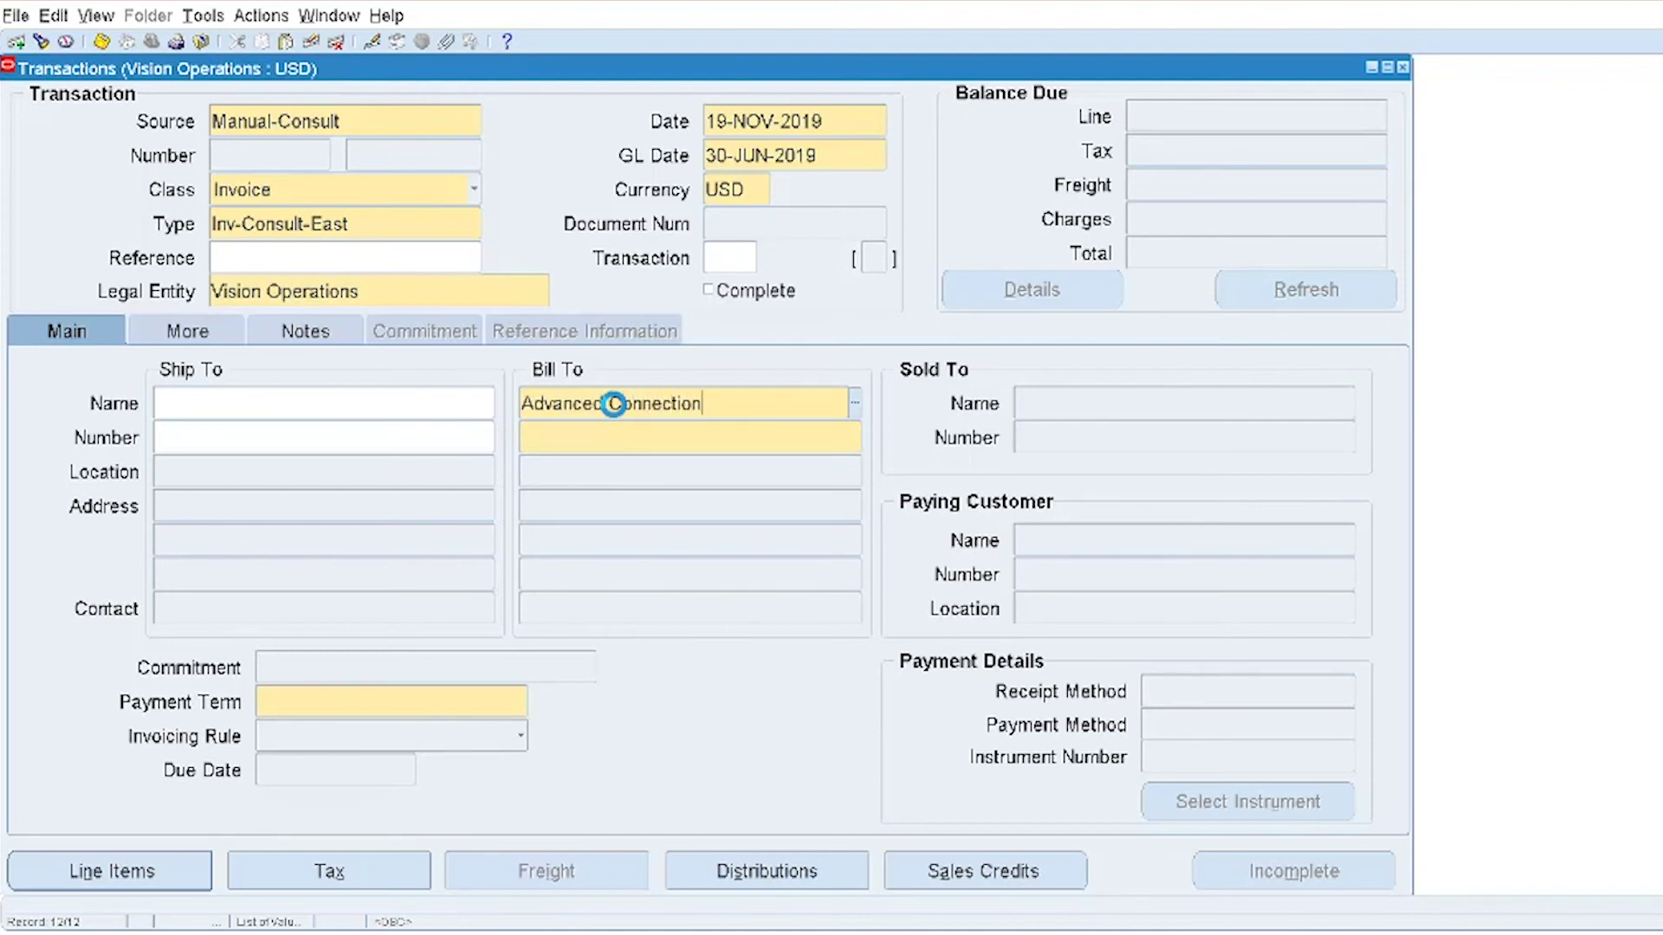
text(s)
key(Tab)
click(362, 437)
text(1991)
key(Tab)
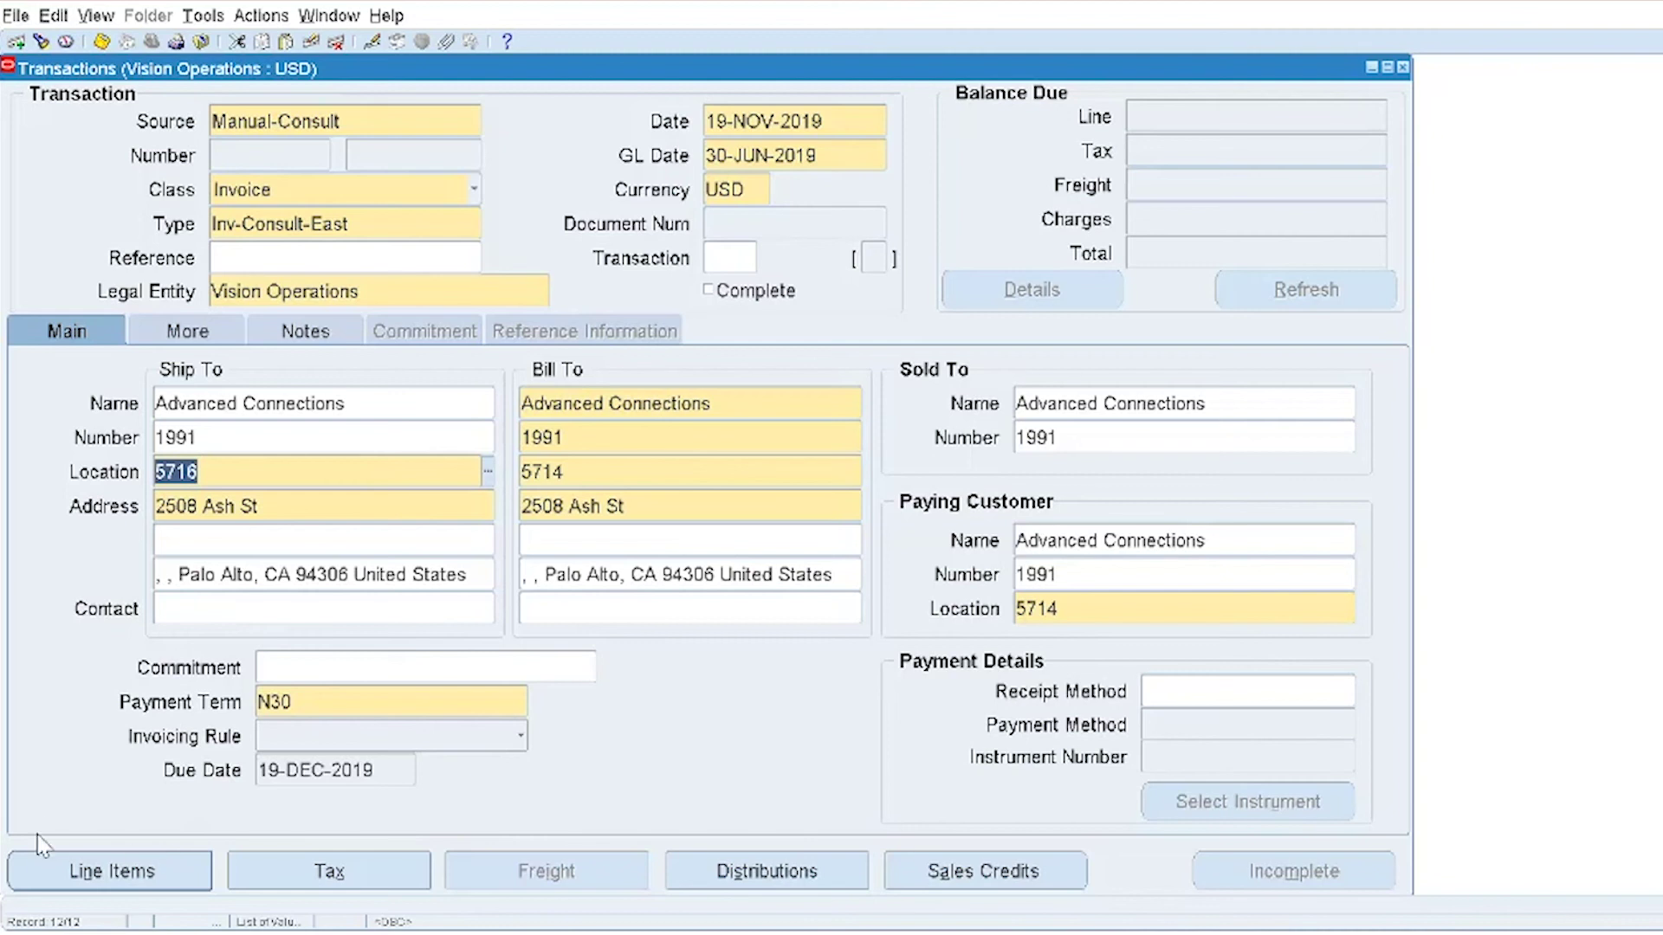
Add an invoice line for the item MISC TPP with a quantity of 1
click(90, 877)
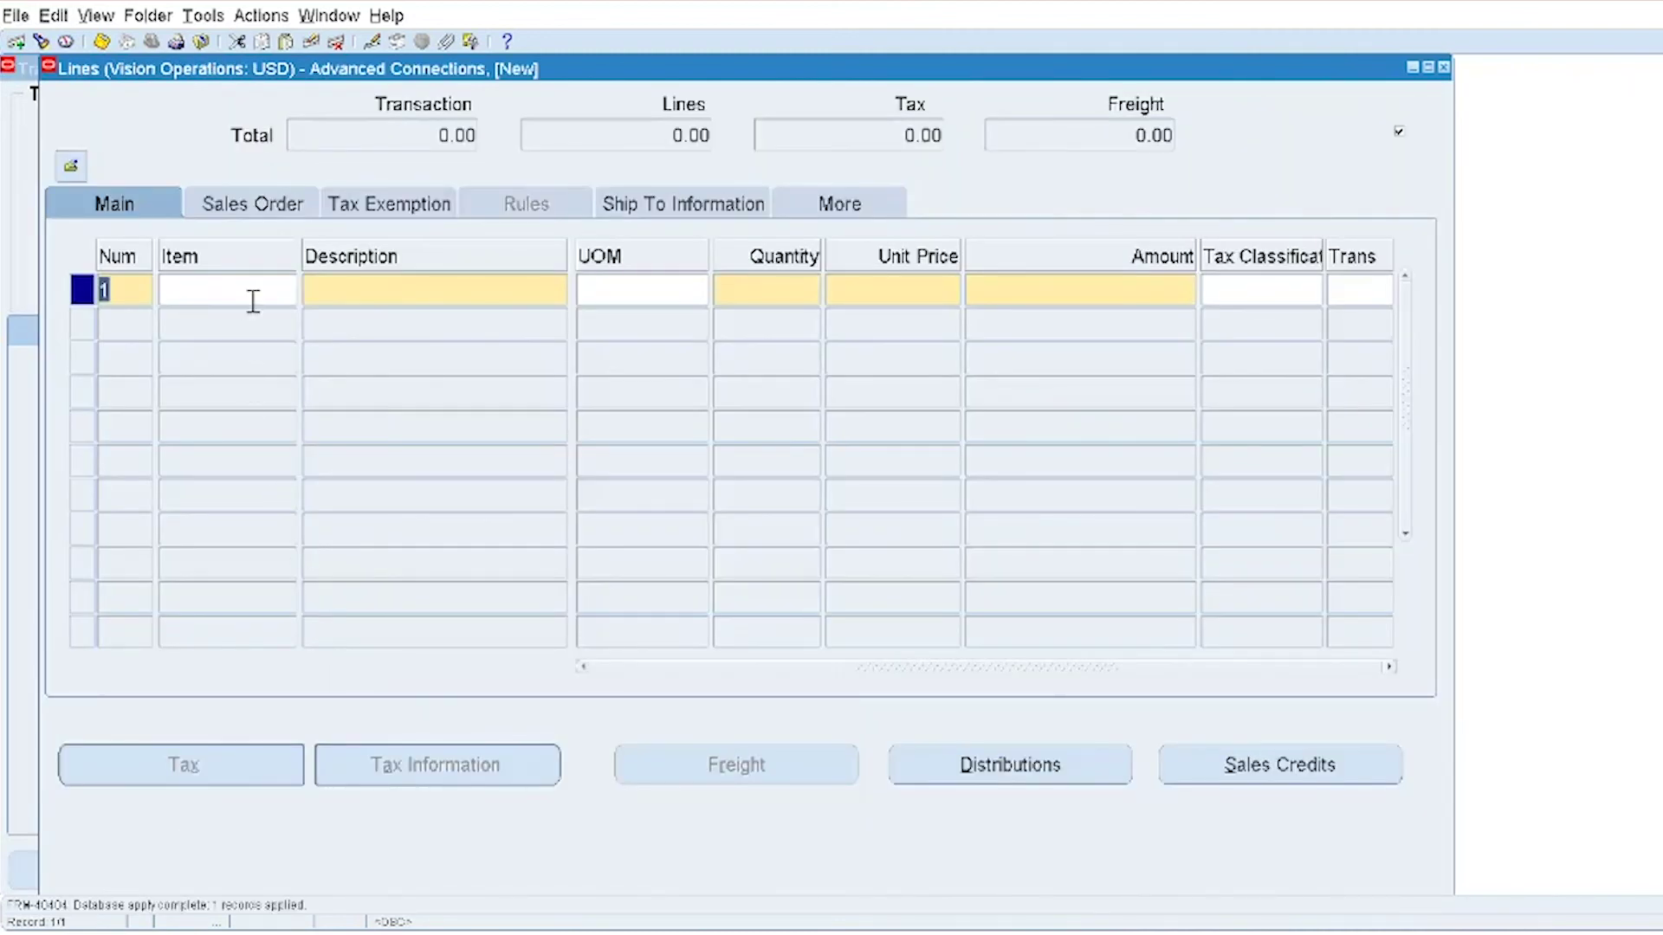
click(253, 299)
text(MISC T)
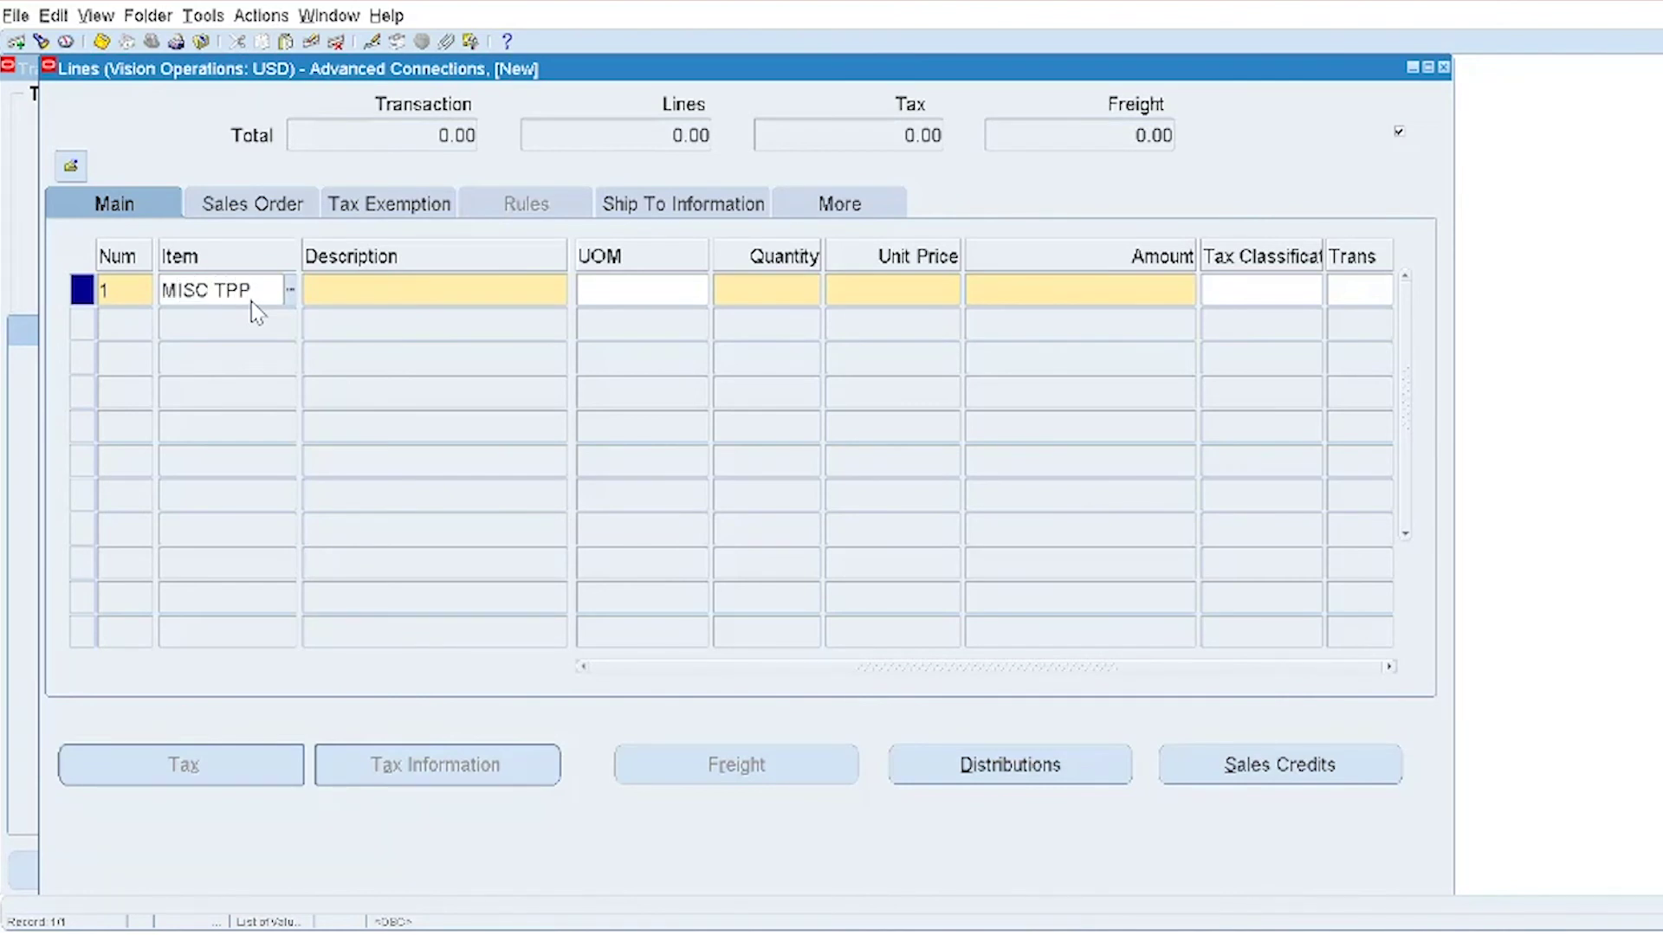
text(PP)
key(Tab)
key(Tab)
key(Tab)
text(1)
Set the MISC TPP line's unit price to 1000 and save the invoice line
key(Tab)
text(1000)
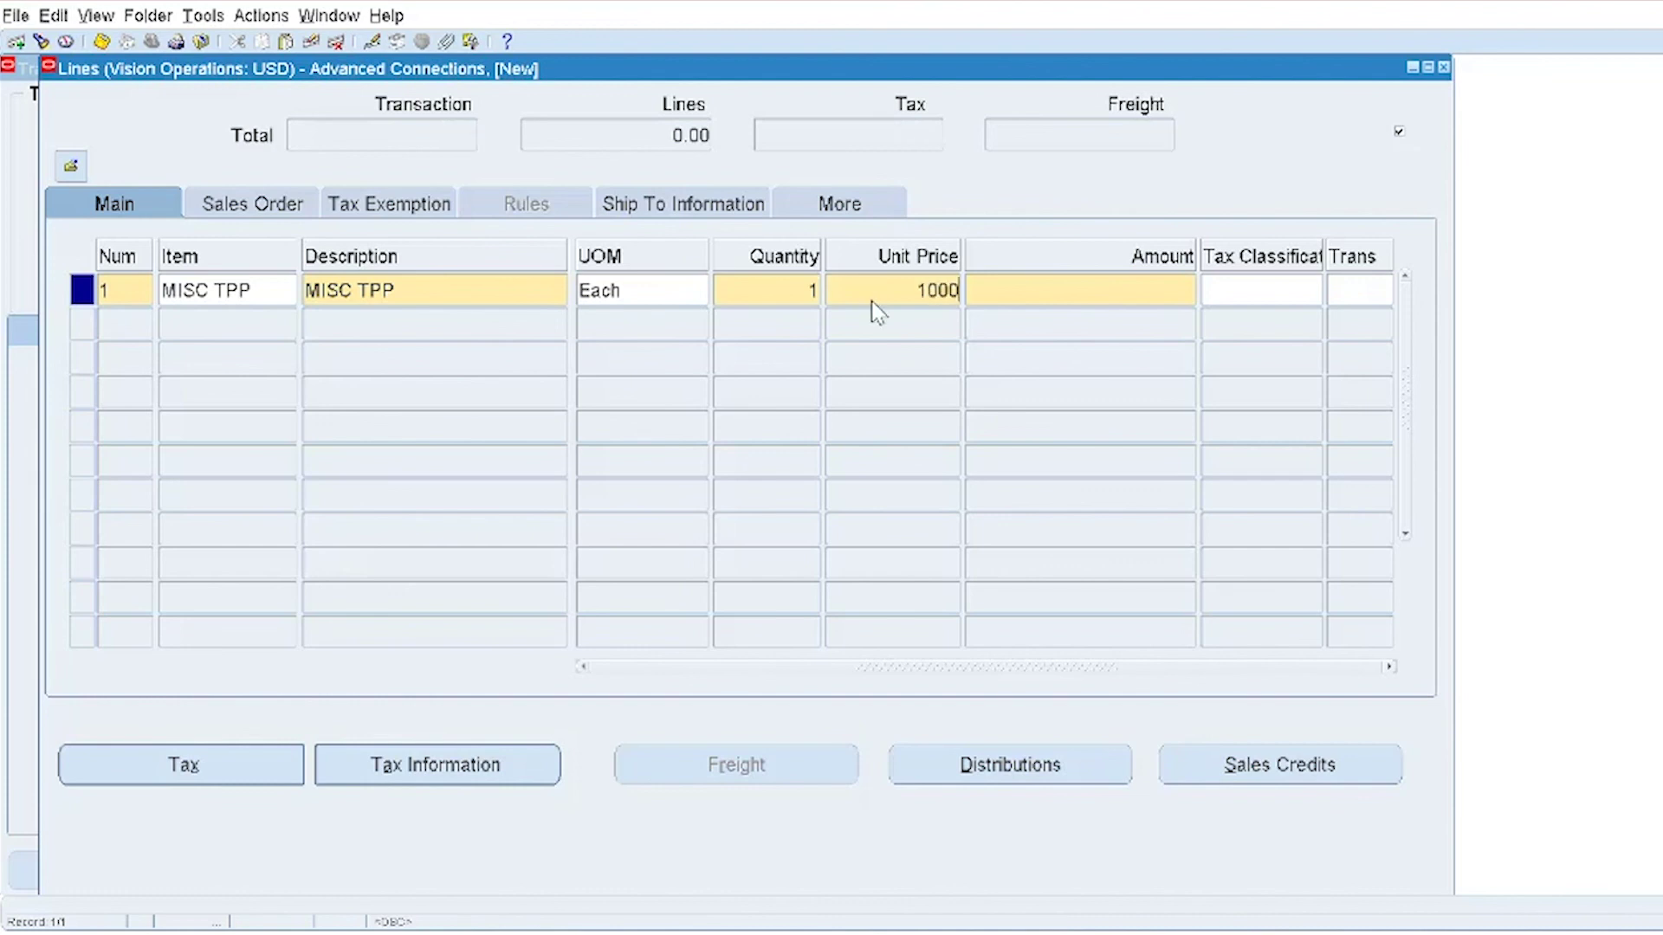
click(15, 14)
click(34, 105)
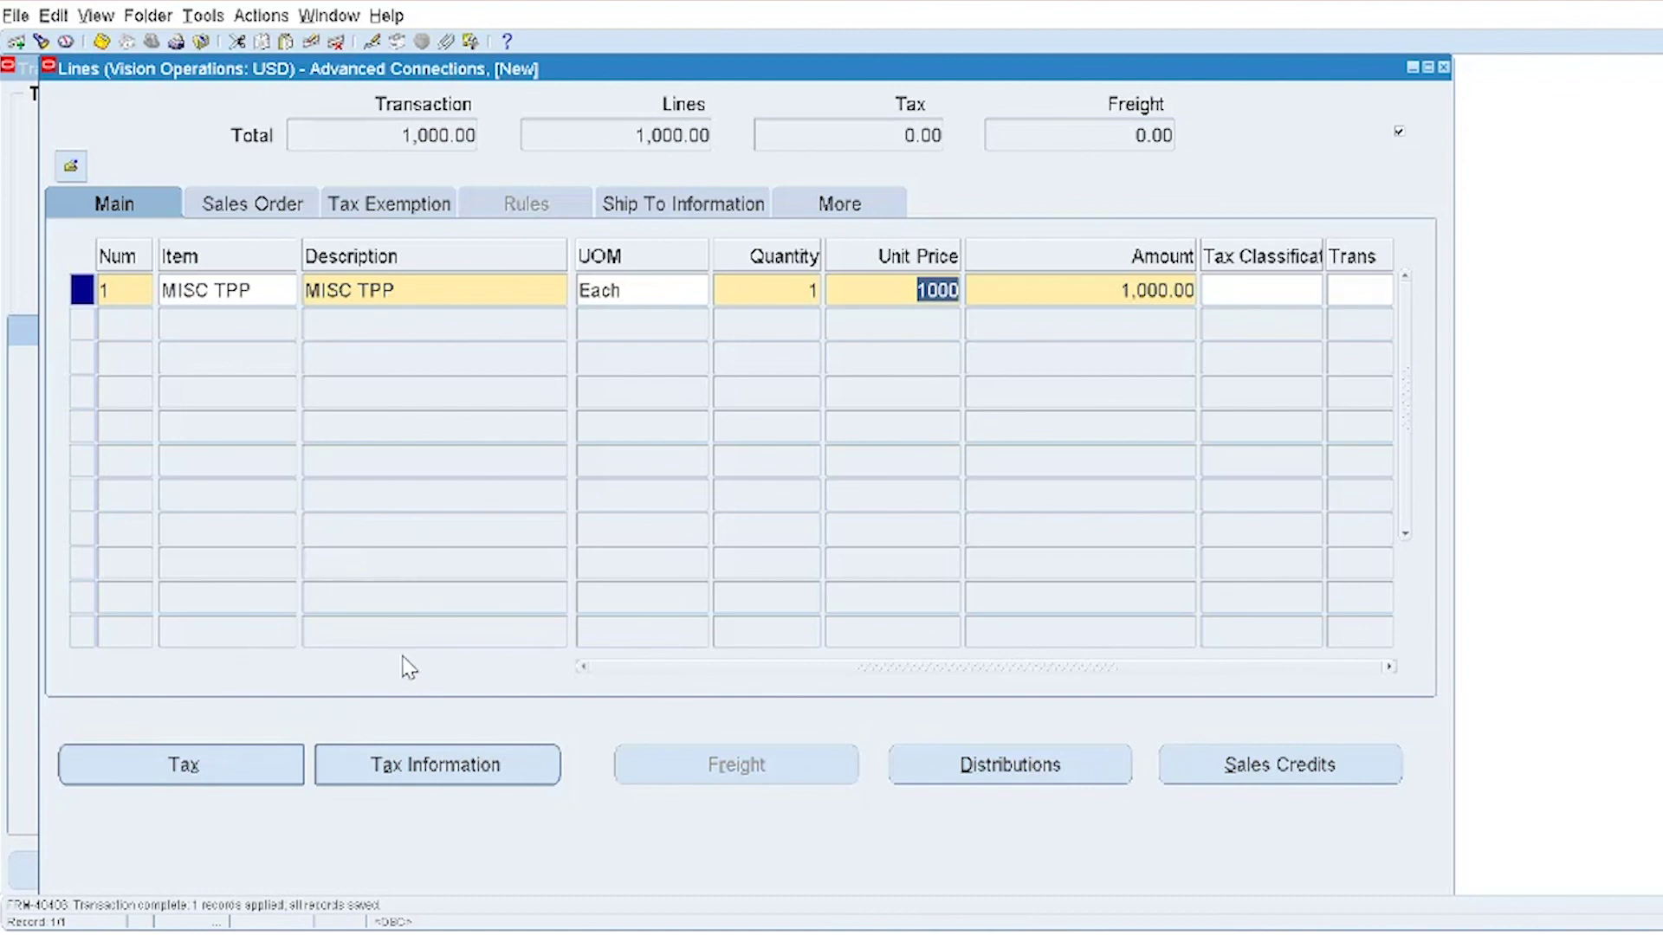
Examine the jurisdictions, rates, tax amounts and taxable amounts in the MISC TPP line's detail tax lines, and return to the invoice header
click(215, 762)
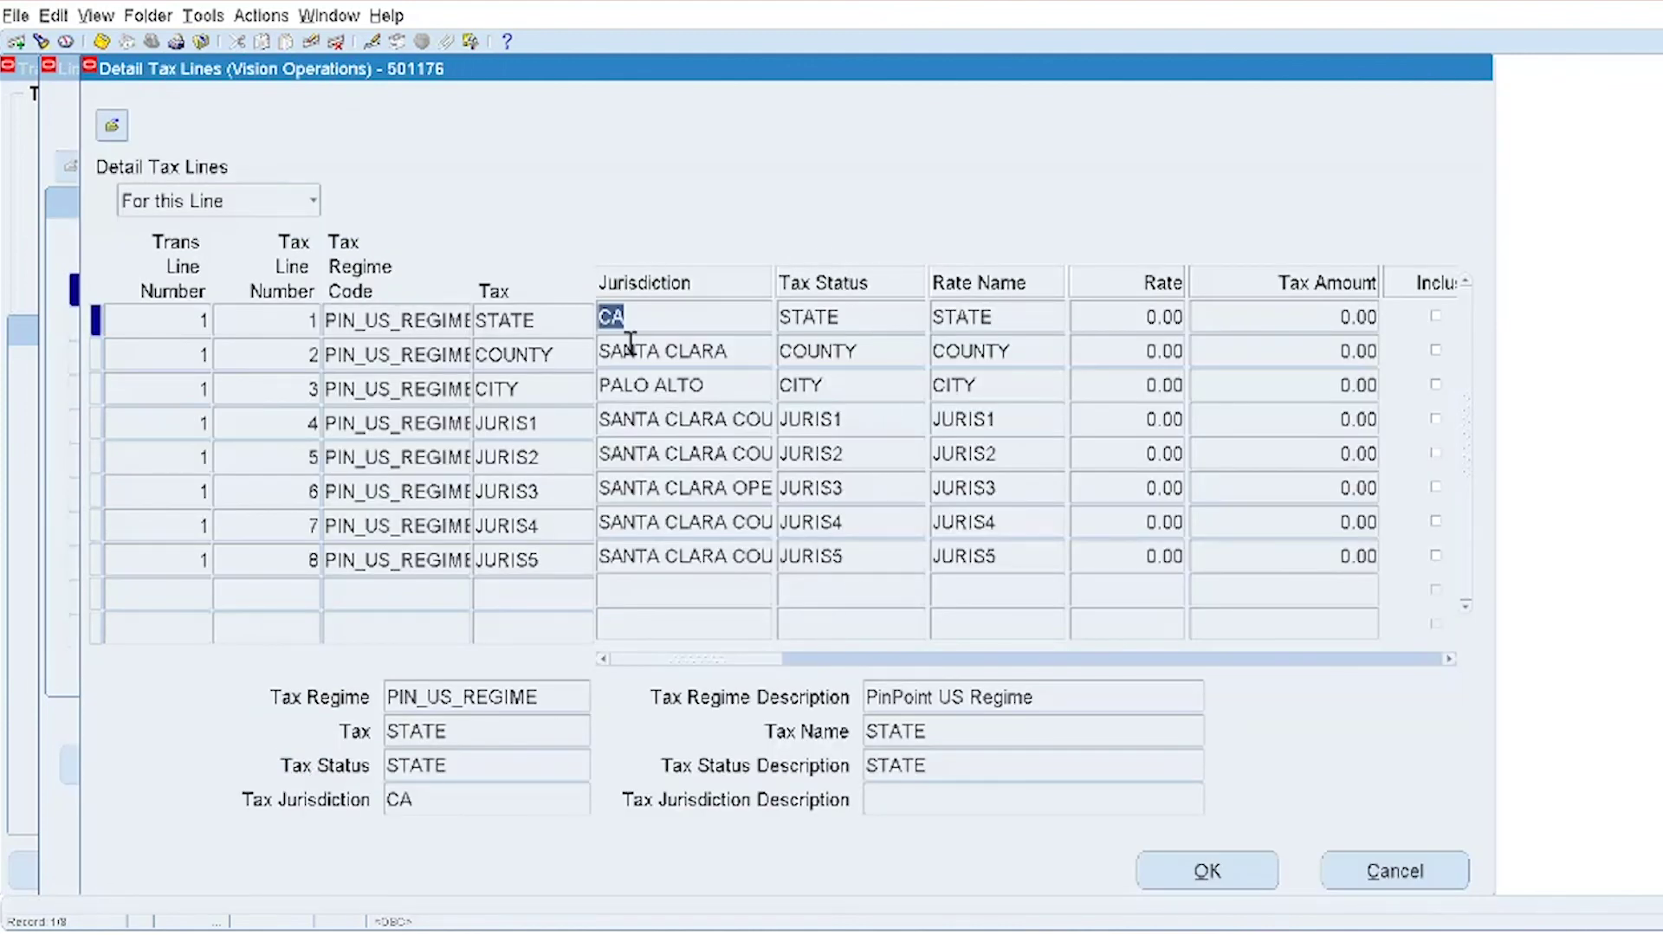
drag(667, 673, 743, 673)
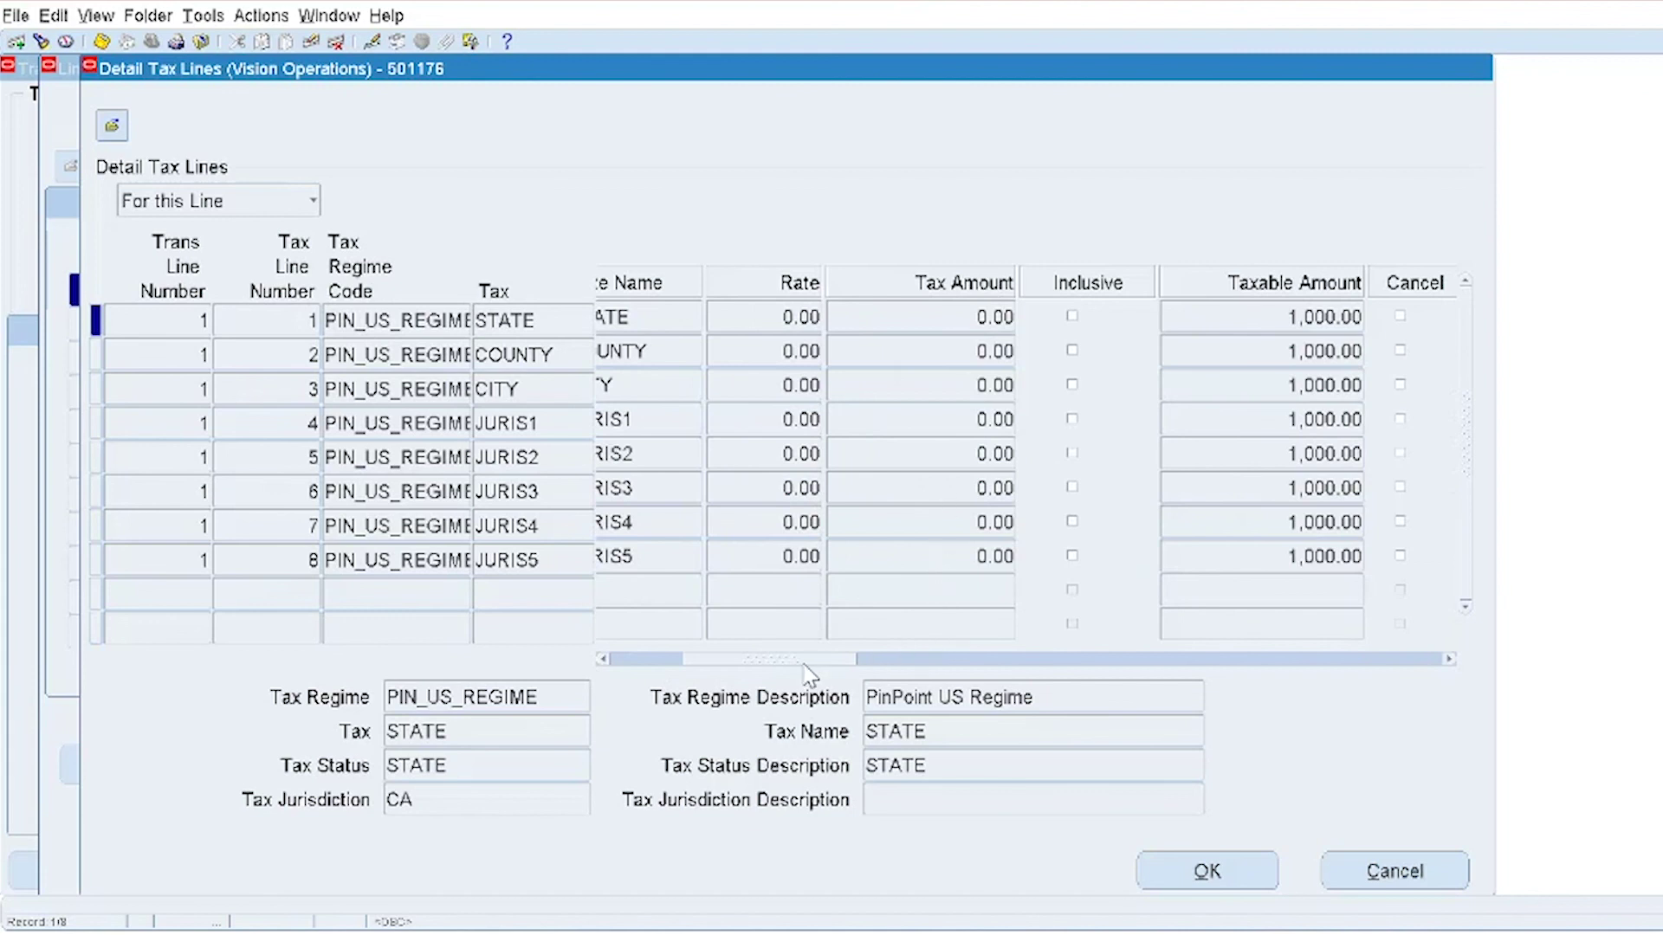
drag(806, 667, 628, 652)
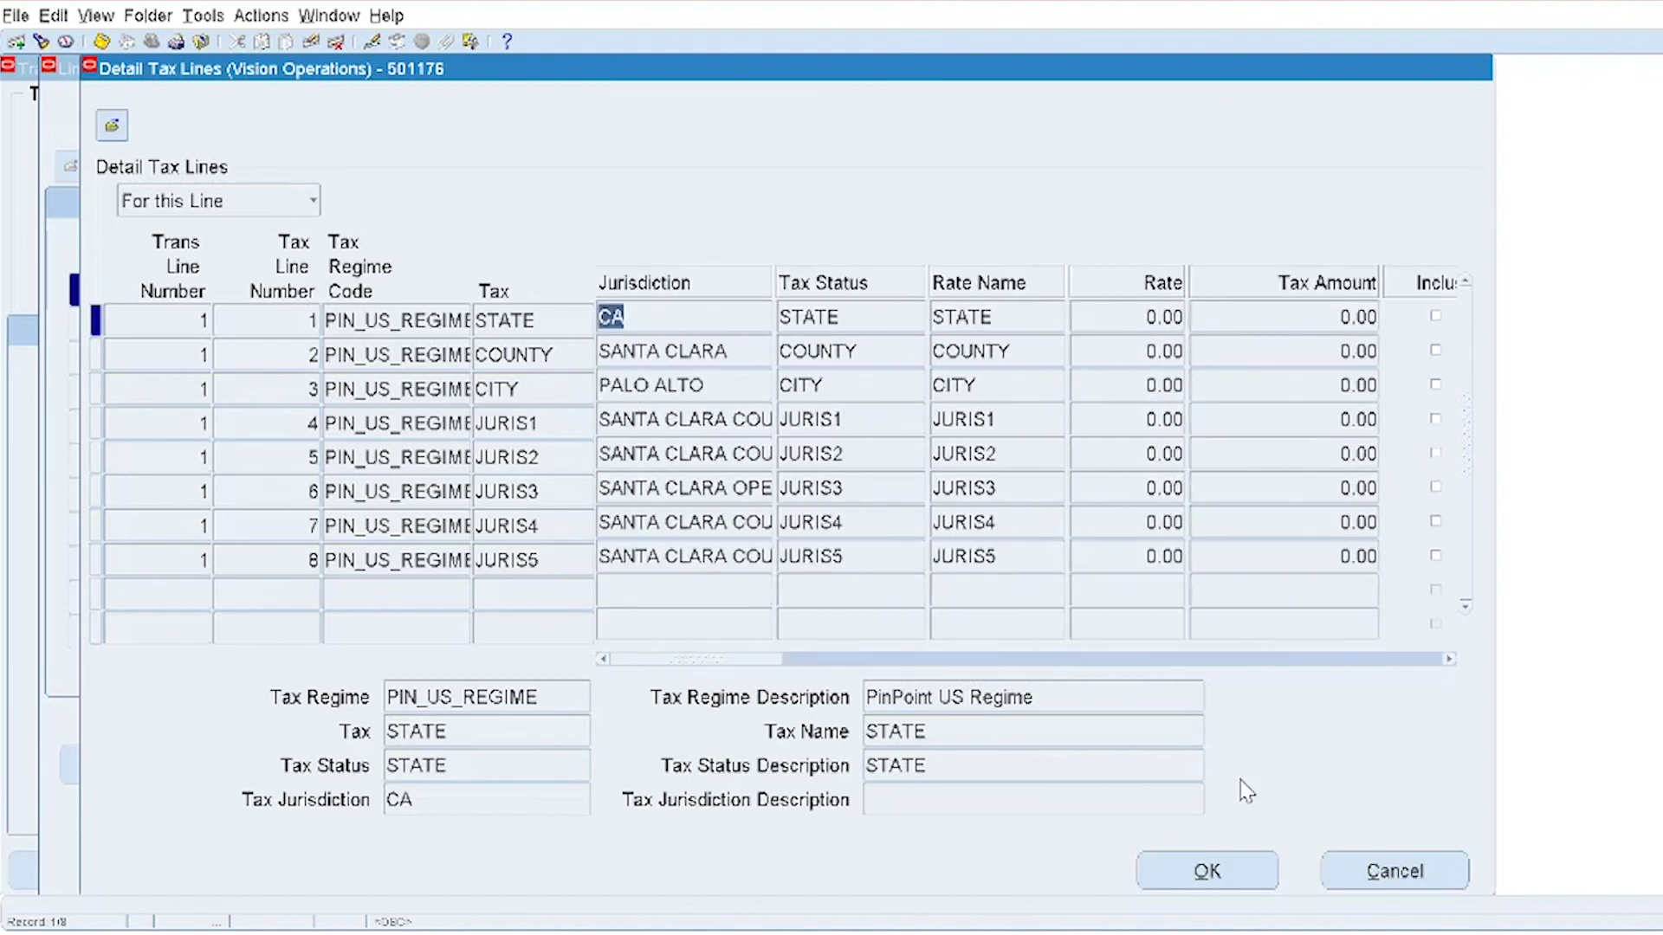
click(1395, 872)
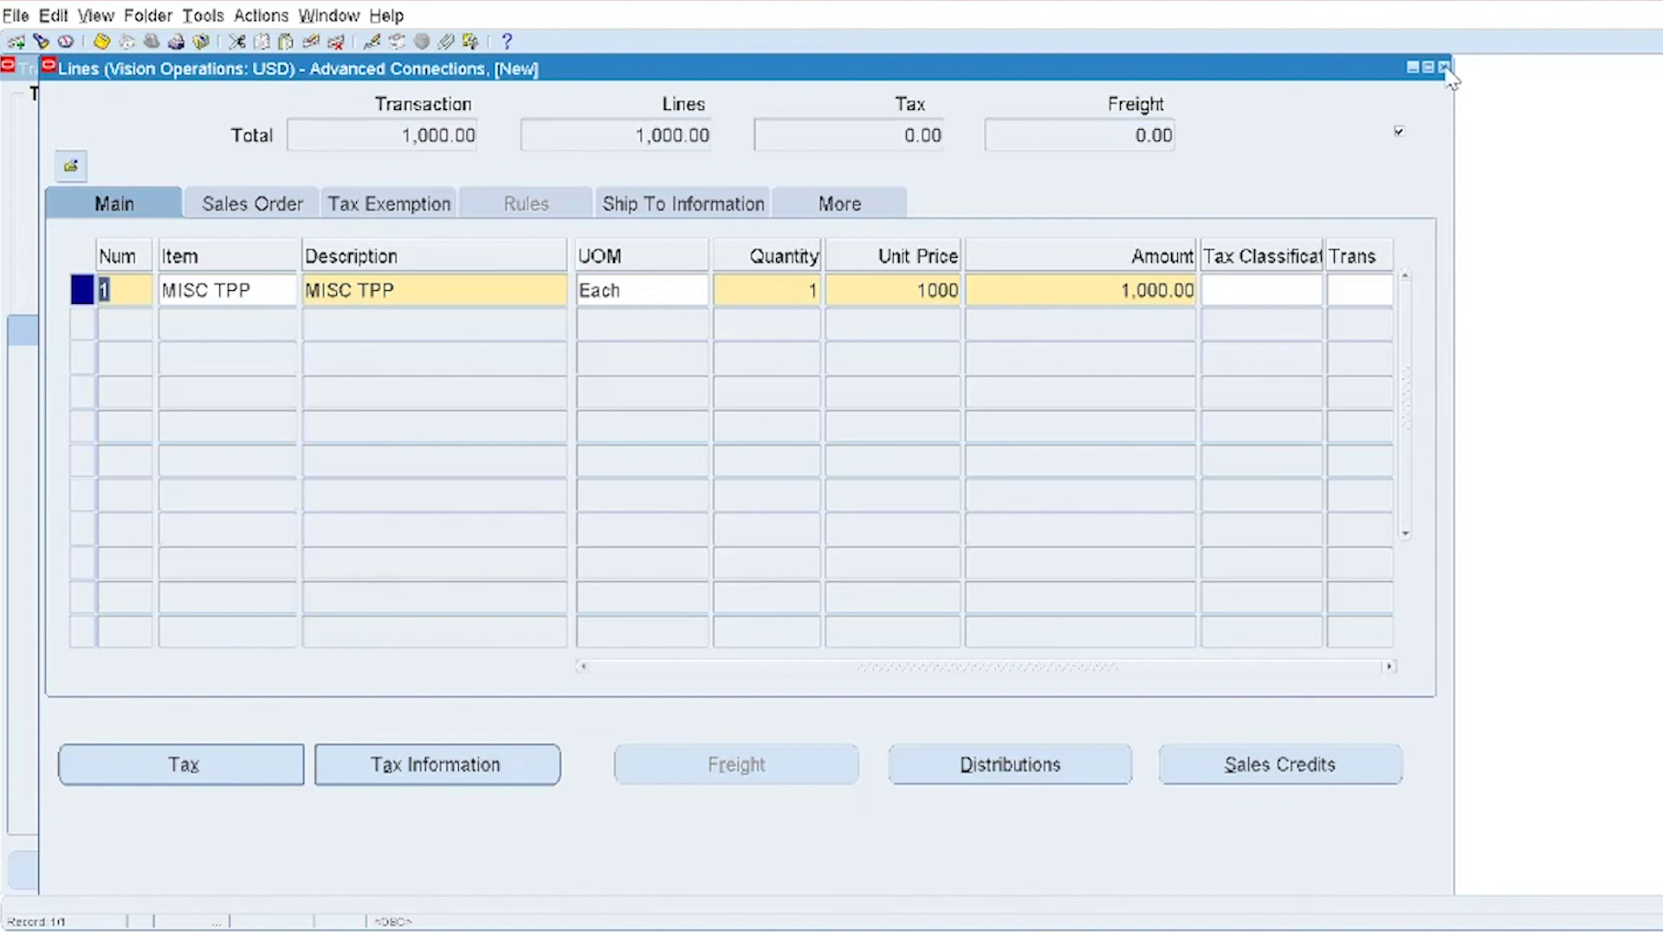
click(1444, 68)
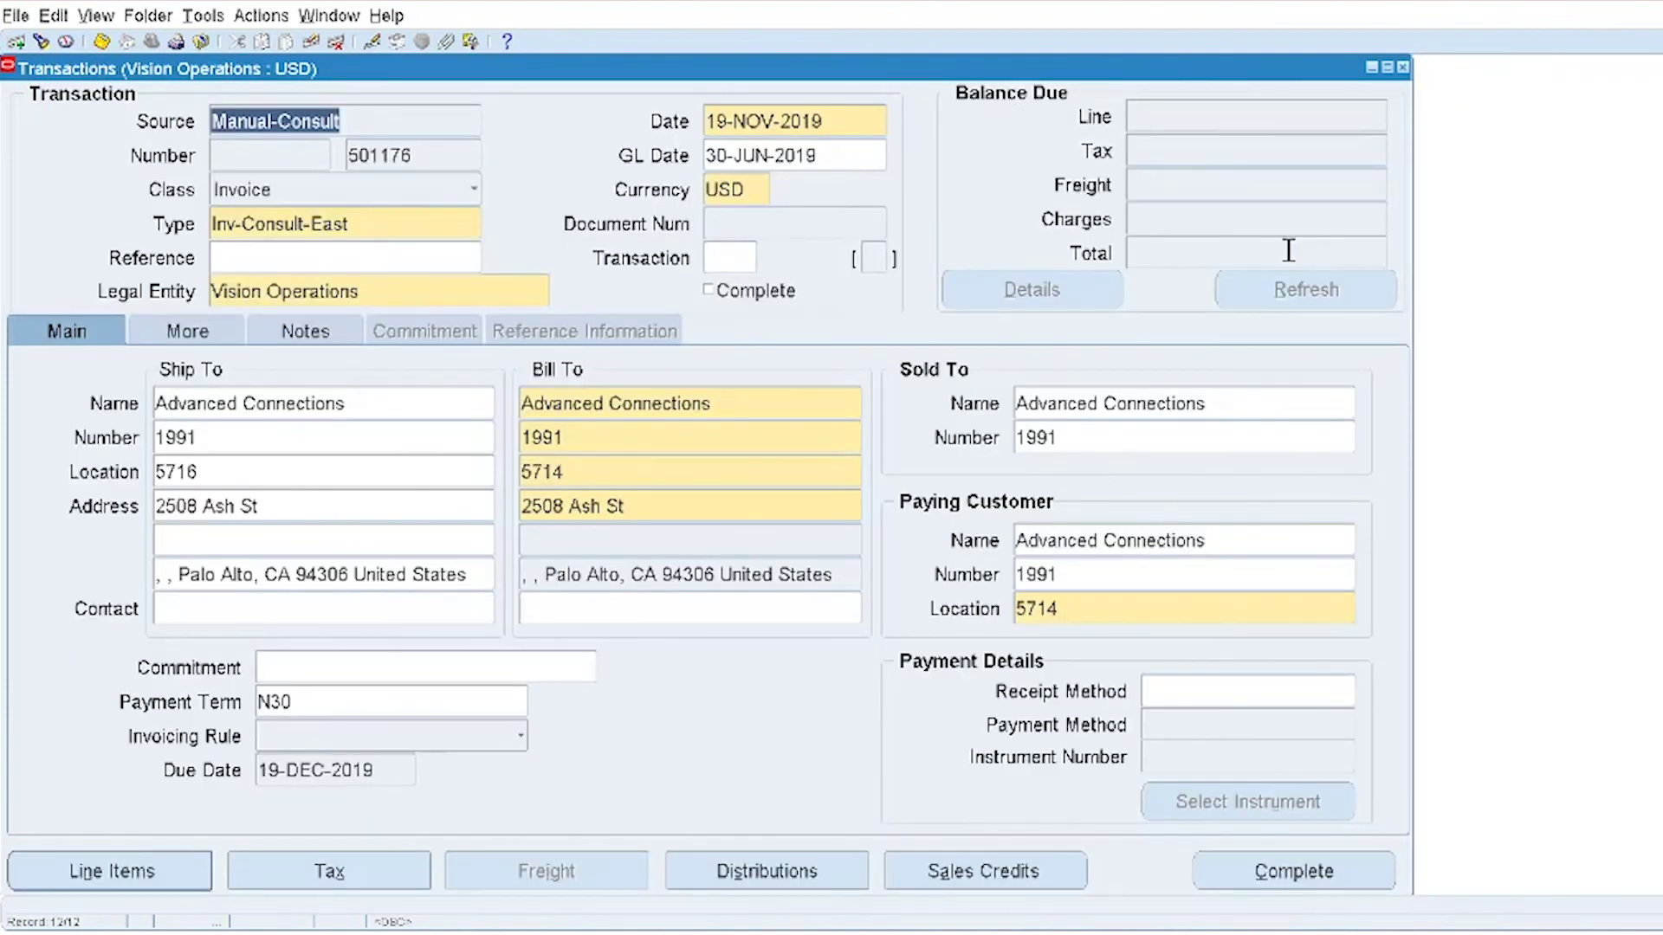